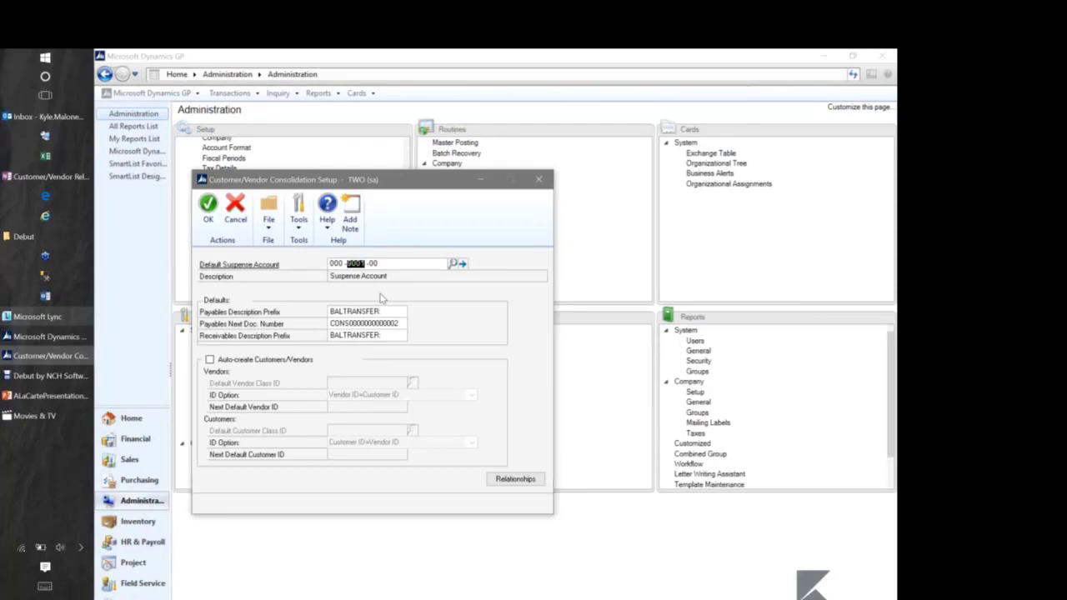
# - Confirm the consolidation setup and review the existing customer/vendor relationship in the Sales Customer/Vendor card
pyautogui.doubleClick(336, 263)
pyautogui.click(210, 210)
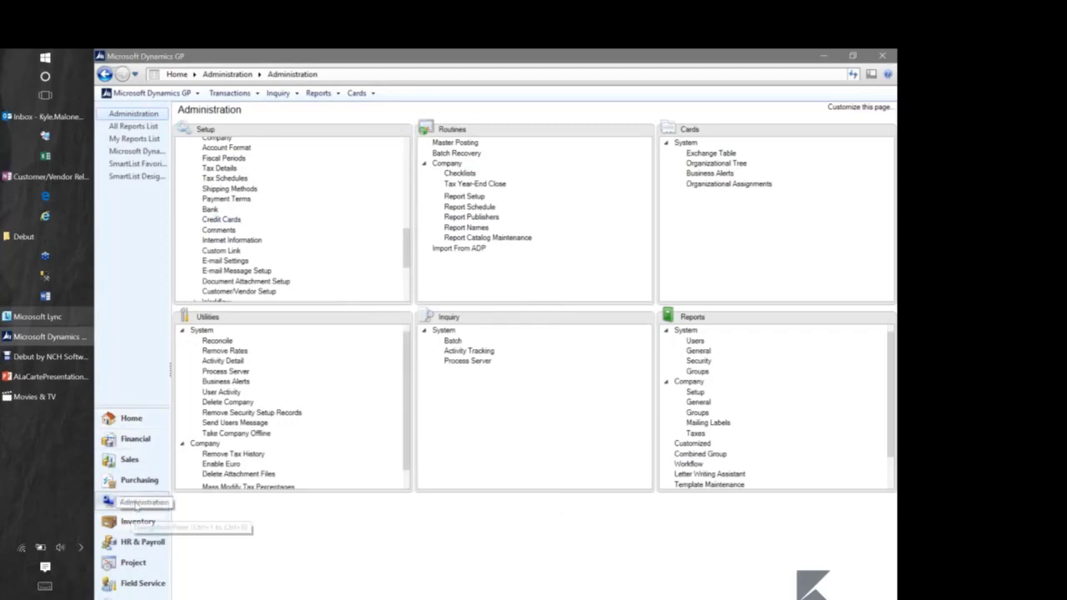
pyautogui.click(131, 463)
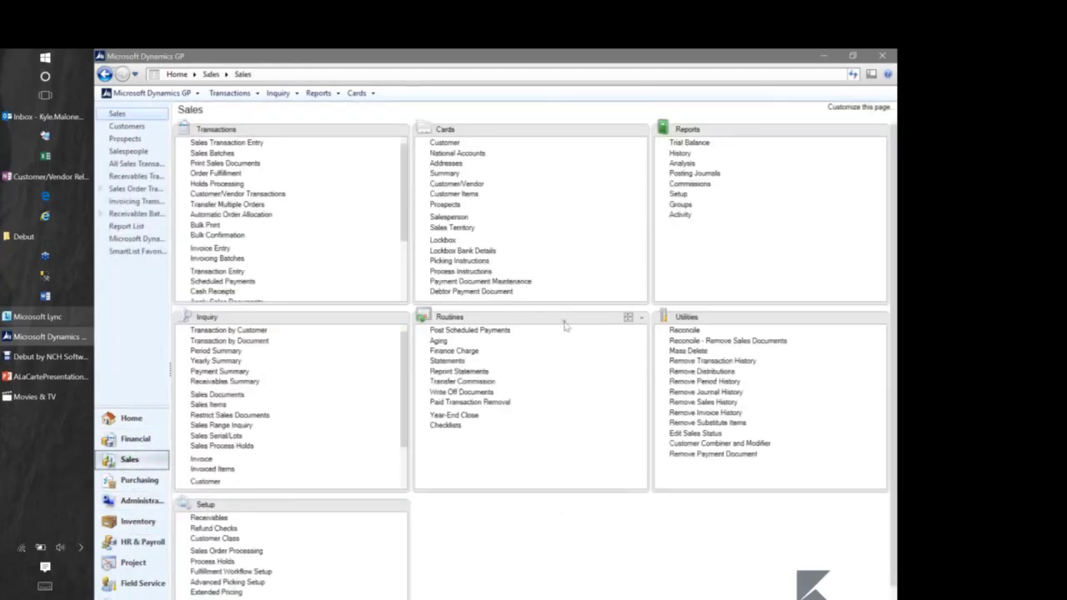
pyautogui.click(451, 185)
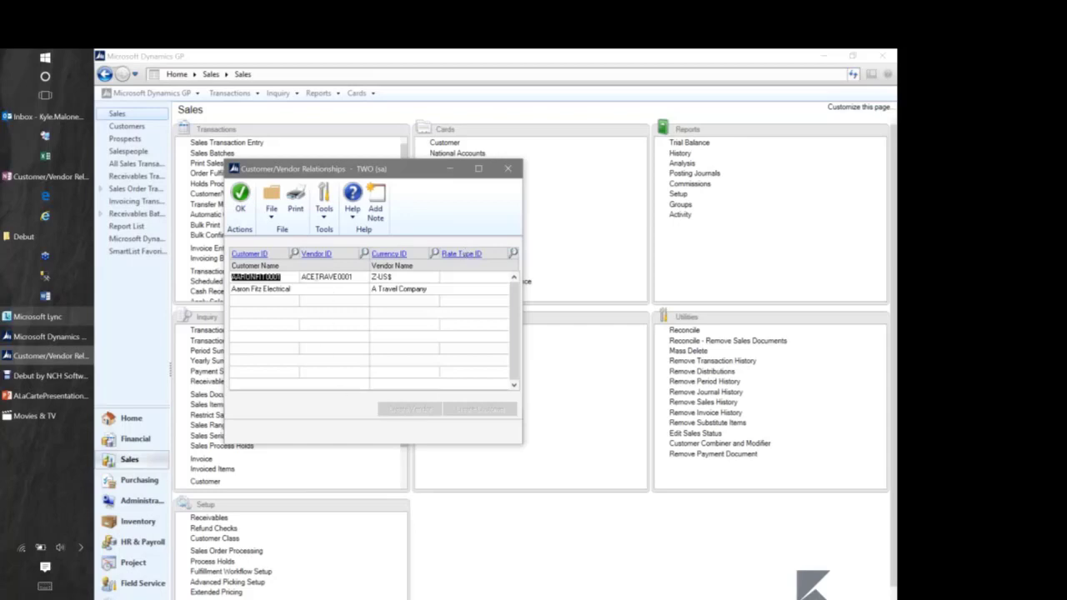
pyautogui.press('Tab')
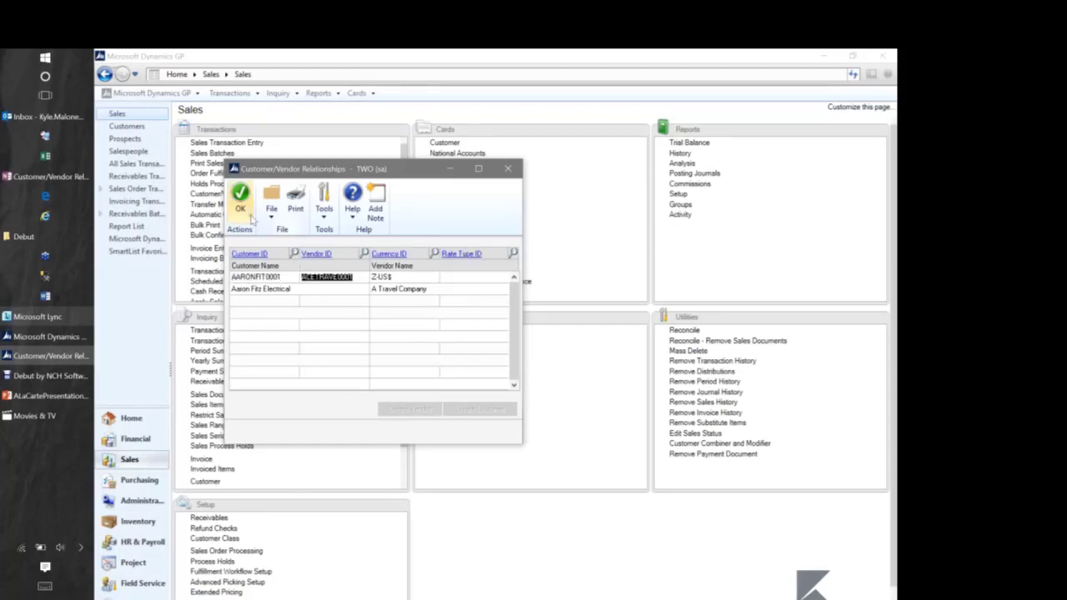
pyautogui.click(246, 213)
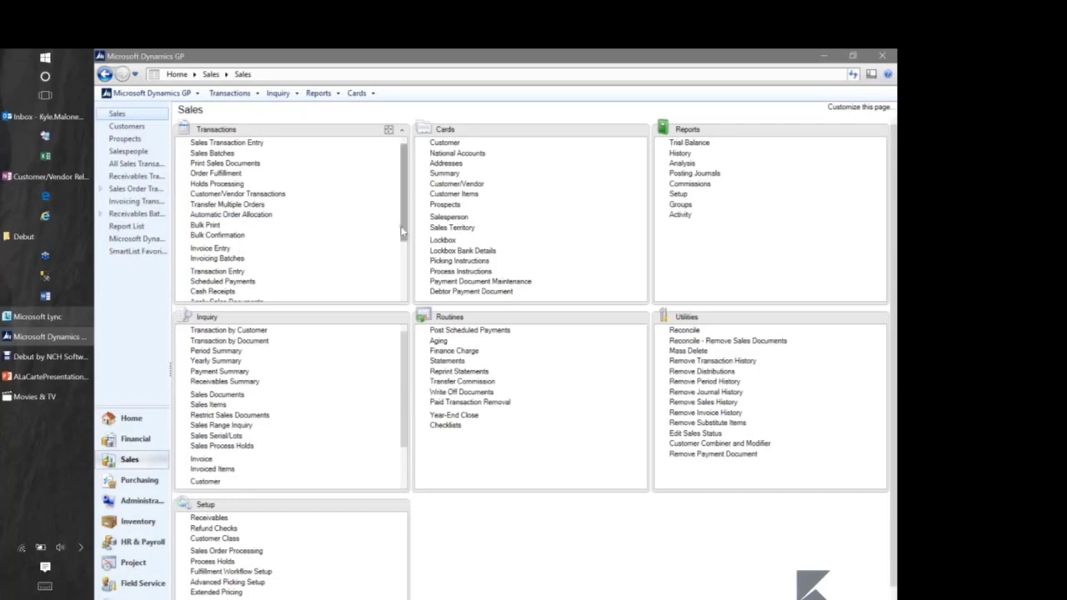
# - Start a customer/vendor consolidation for vendor A Travel Company, loading its documents in currency Z-US$ for transfer to receivables
pyautogui.moveTo(403, 229); pyautogui.dragTo(400, 259)
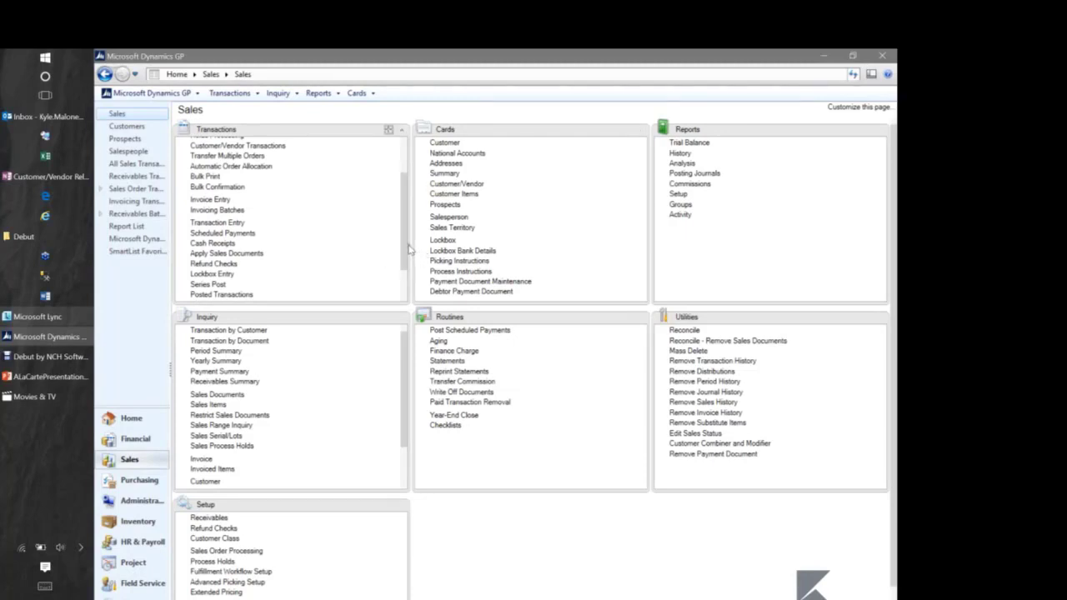
pyautogui.moveTo(404, 247); pyautogui.dragTo(402, 216)
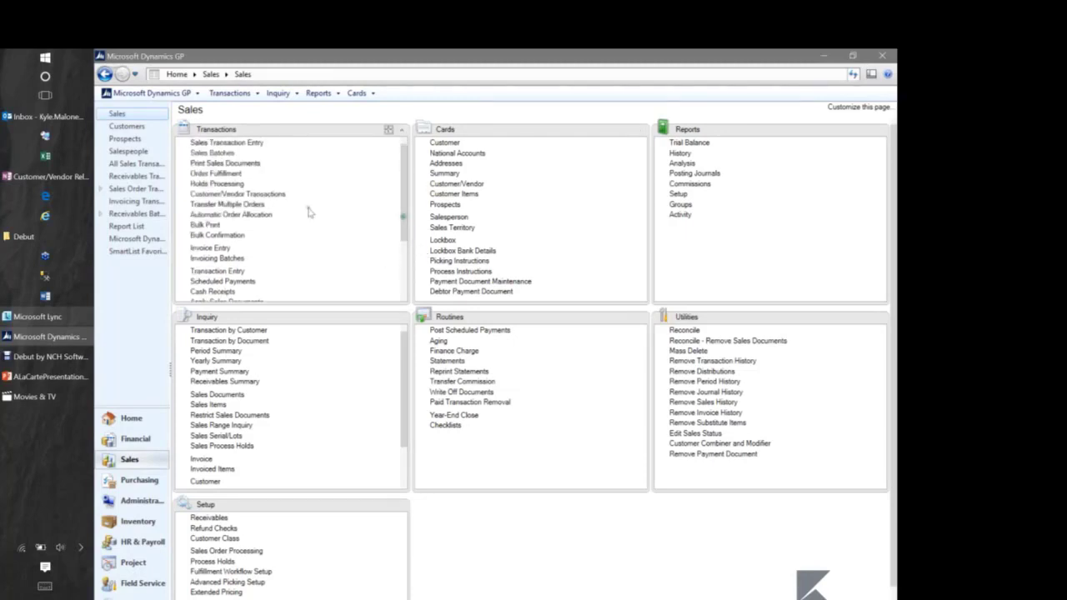
pyautogui.click(256, 198)
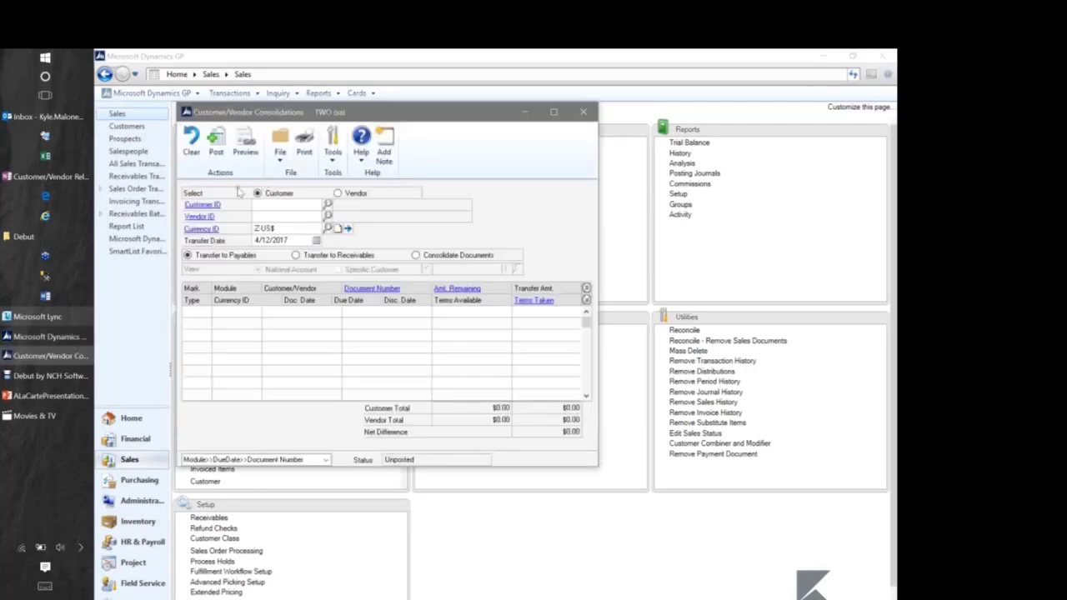
pyautogui.click(337, 194)
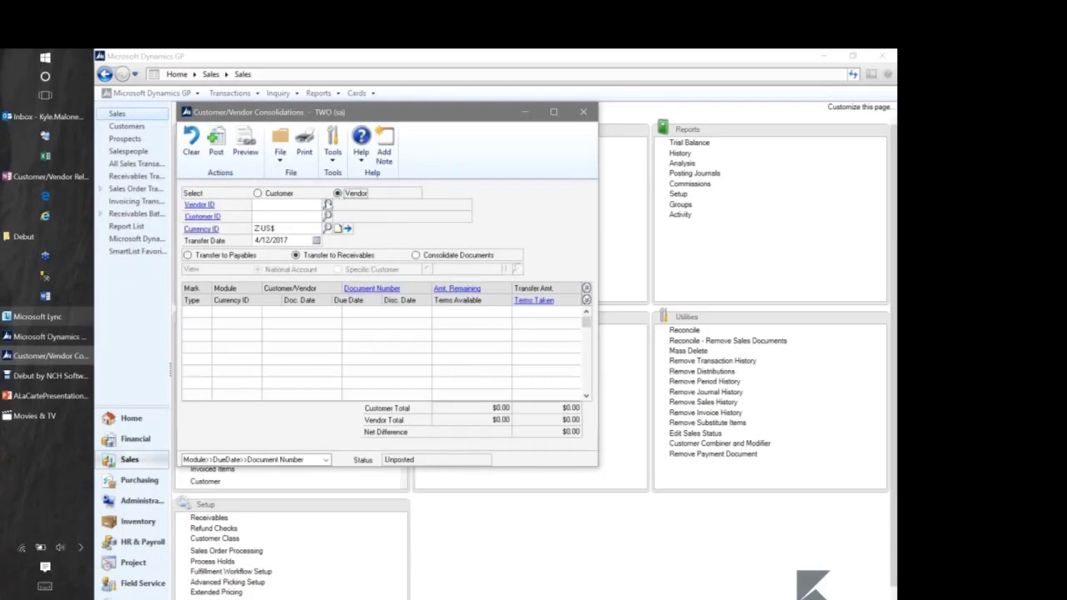
pyautogui.click(298, 205)
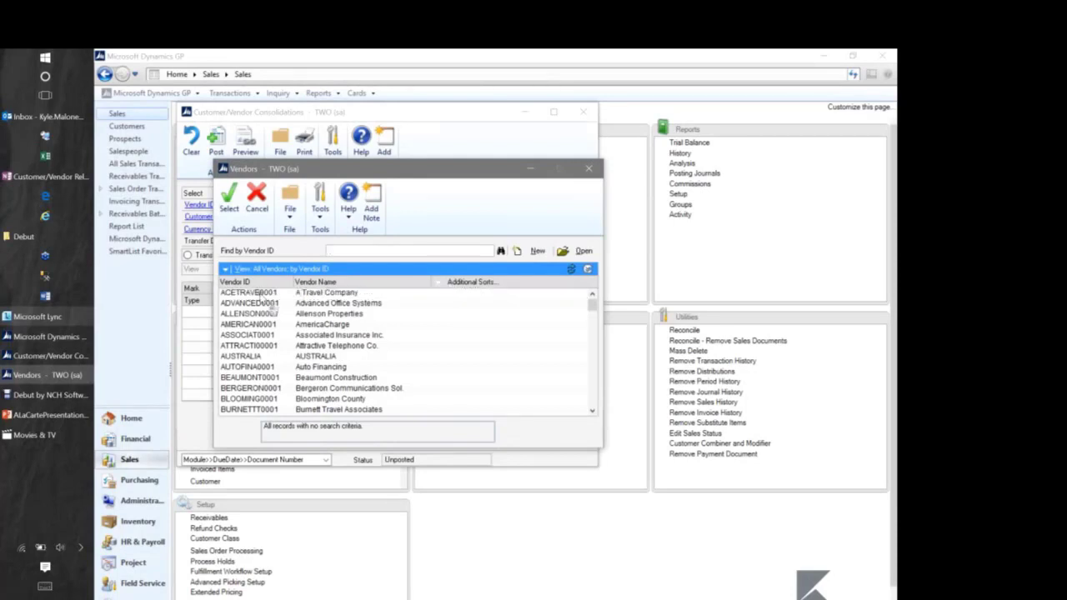
pyautogui.doubleClick(250, 294)
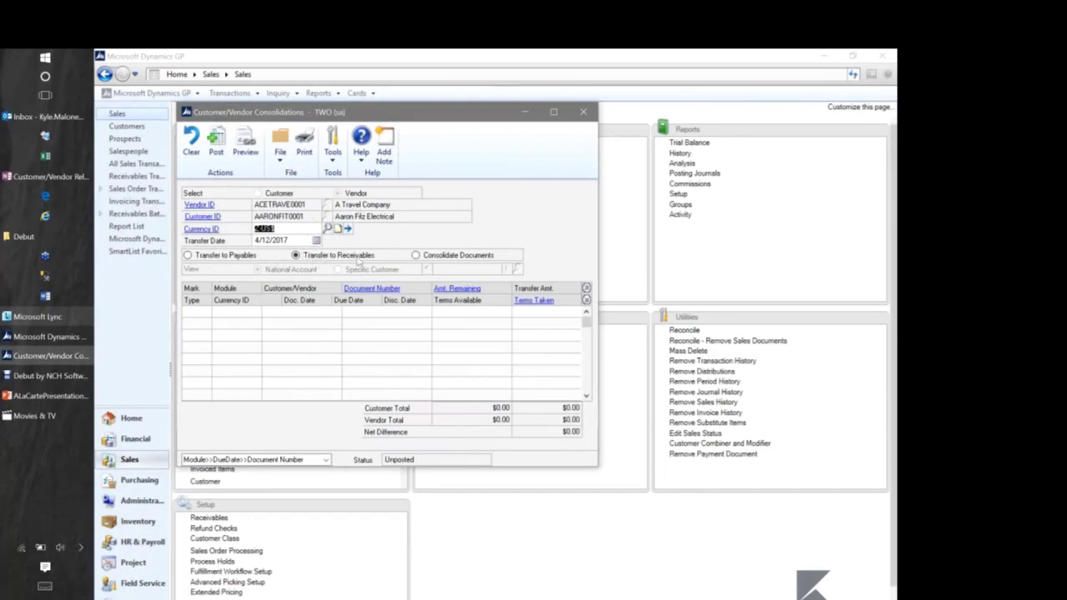
pyautogui.press('Tab')
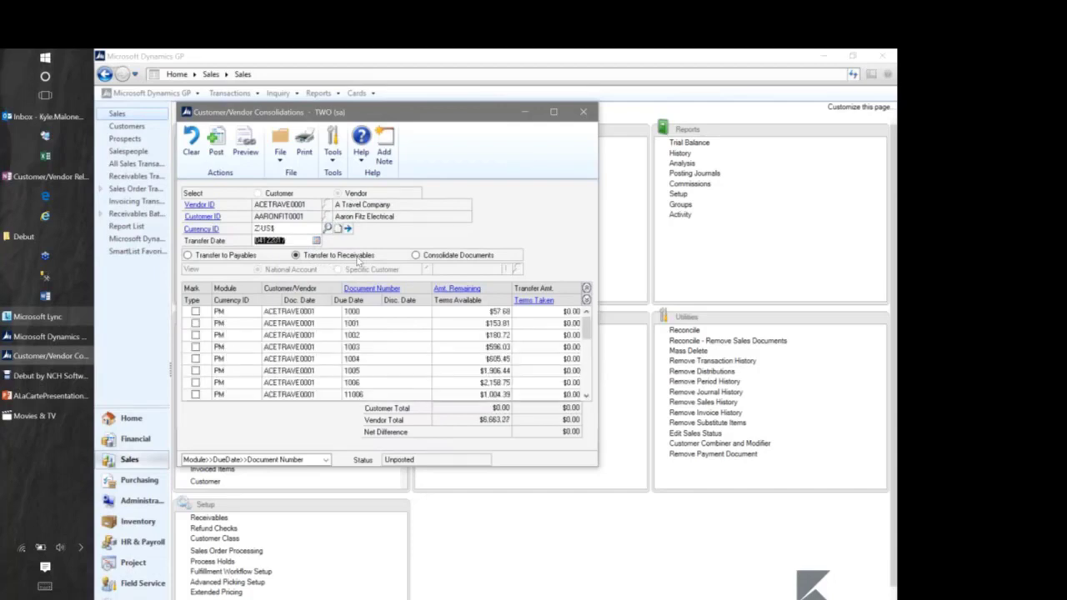
pyautogui.press('Tab')
pyautogui.press('Tab')
# - Mark the last listed payables document and set its transfer amount to $100.00
pyautogui.moveTo(586, 335); pyautogui.dragTo(586, 383)
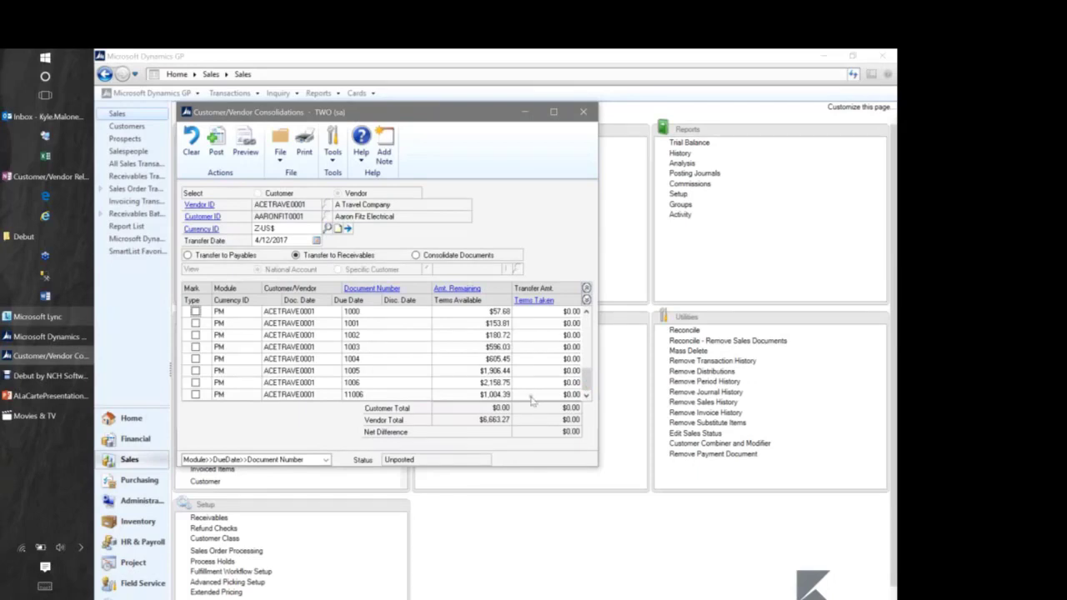
pyautogui.click(195, 394)
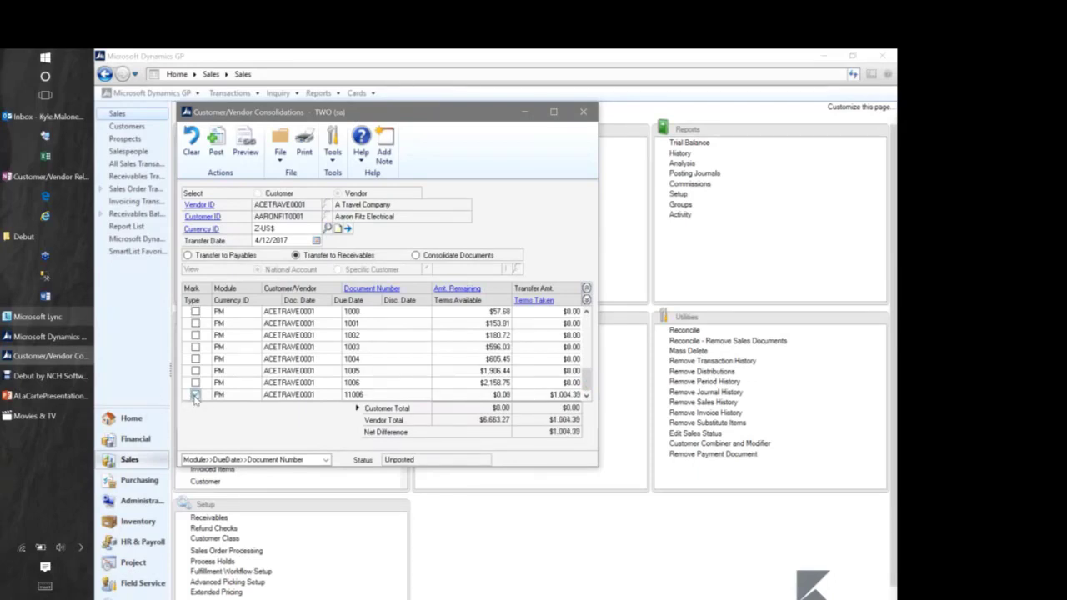
pyautogui.click(565, 395)
pyautogui.write('100.00')
pyautogui.press('Tab')
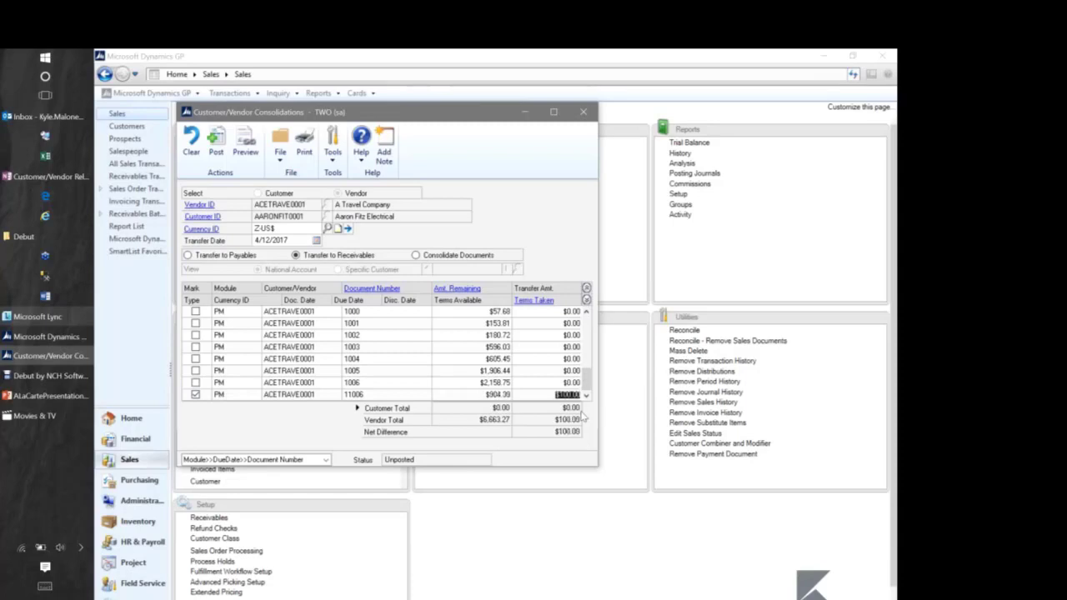
# - Preview the consolidation transactions for the marked document and post the transfer
pyautogui.click(246, 146)
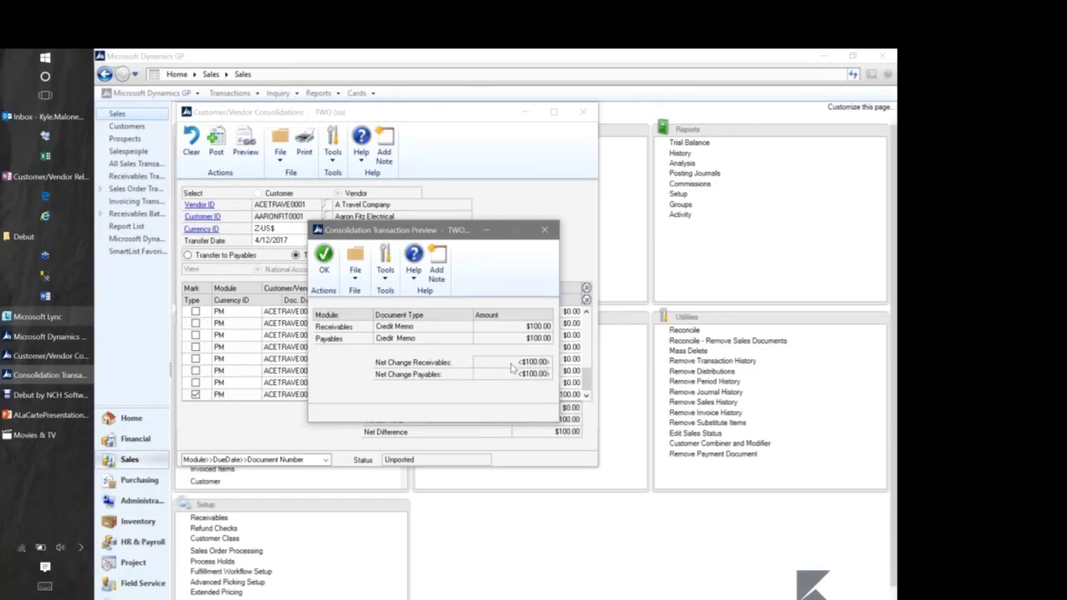
pyautogui.click(324, 265)
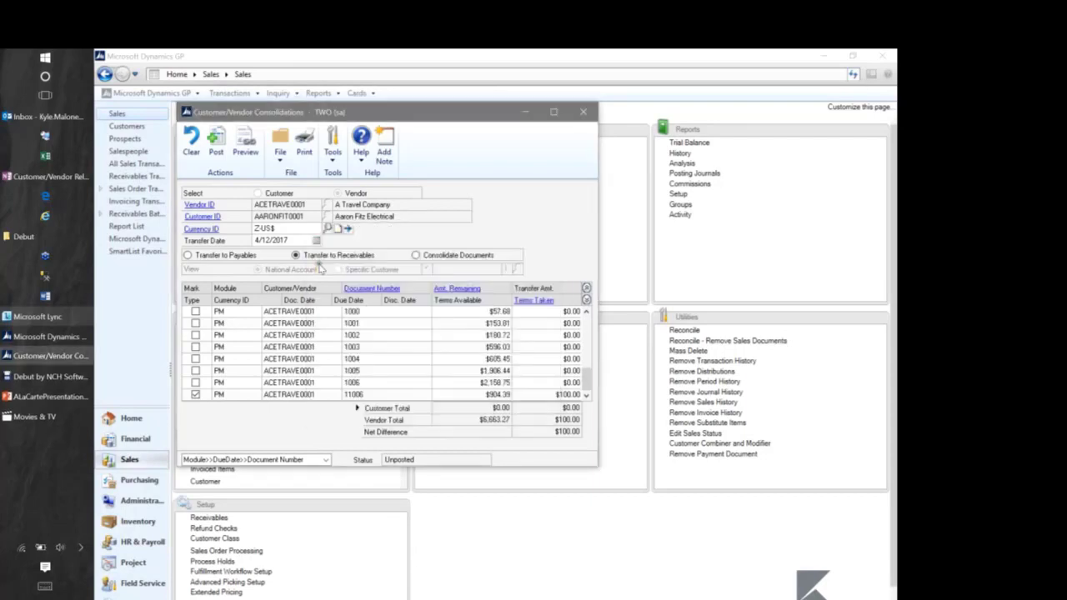
pyautogui.click(216, 143)
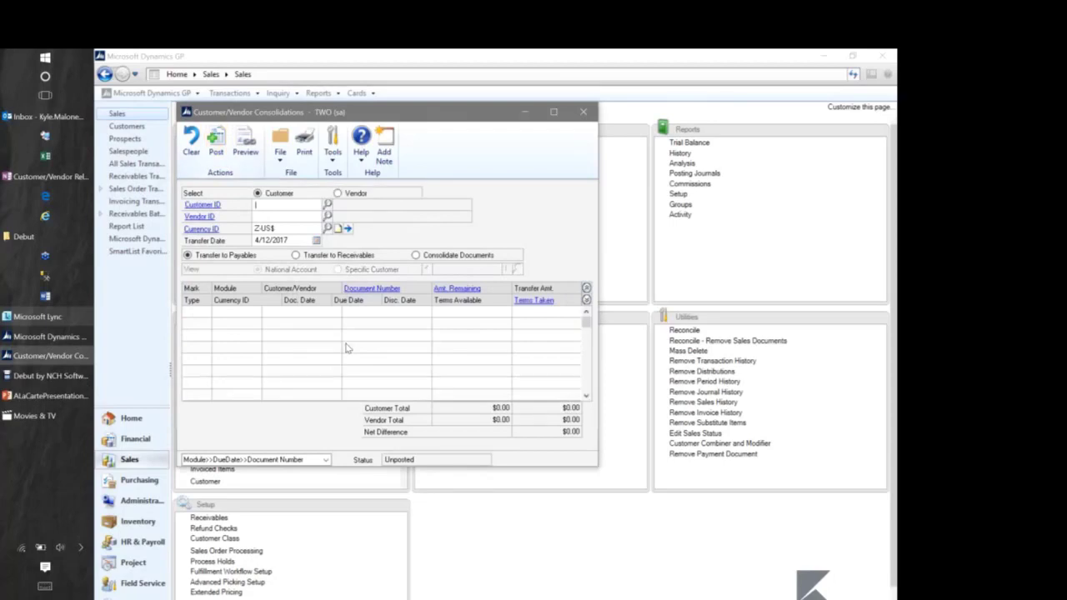
# - Close the Customer/Vendor Consolidations window and output the Sales Entry Posting Journal to the screen
pyautogui.click(586, 115)
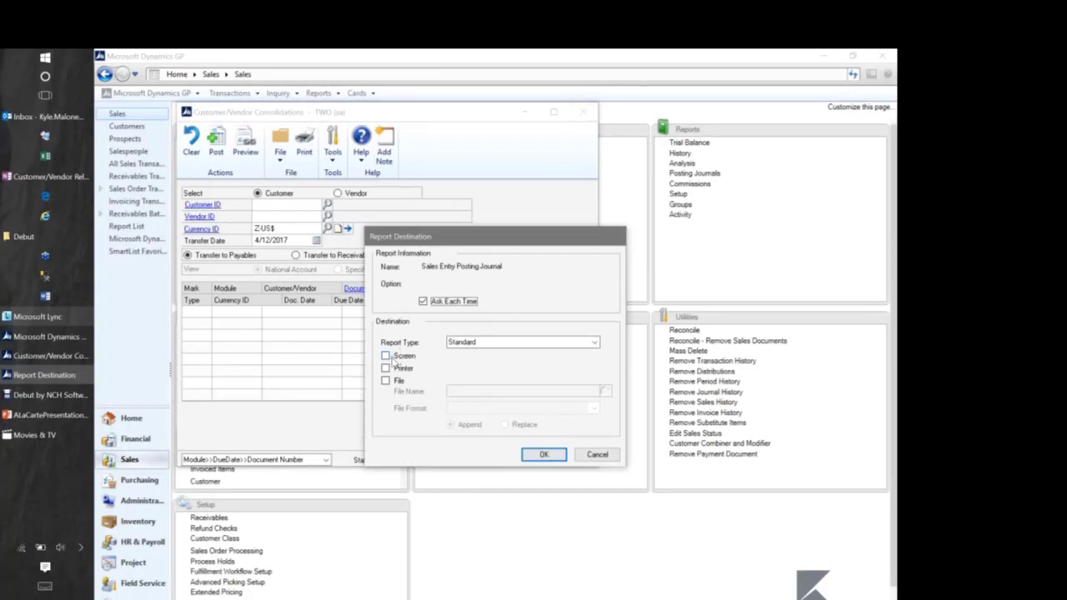
pyautogui.click(390, 356)
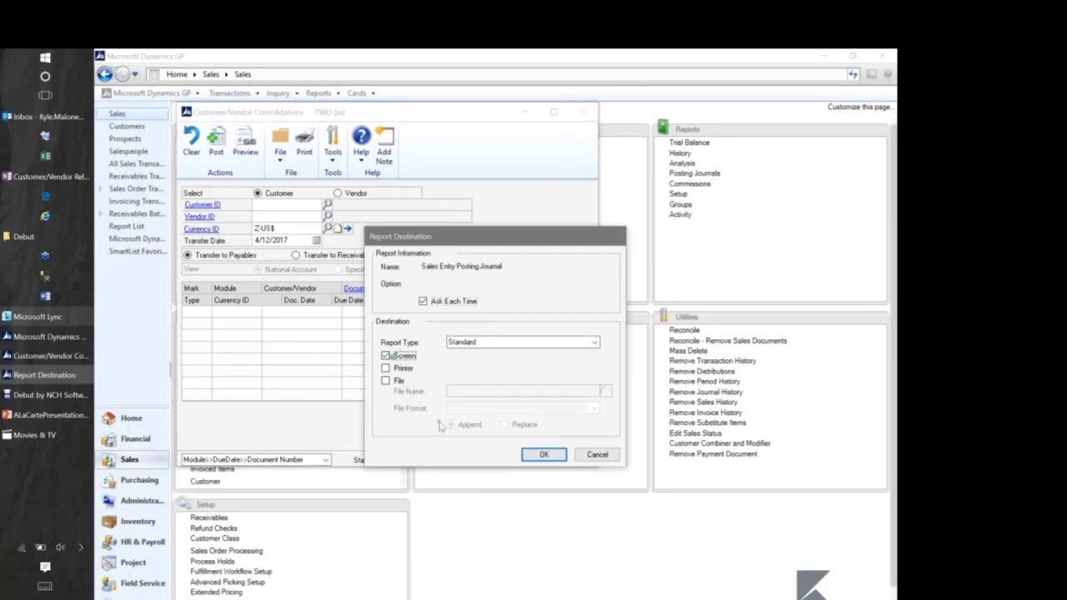
pyautogui.click(534, 456)
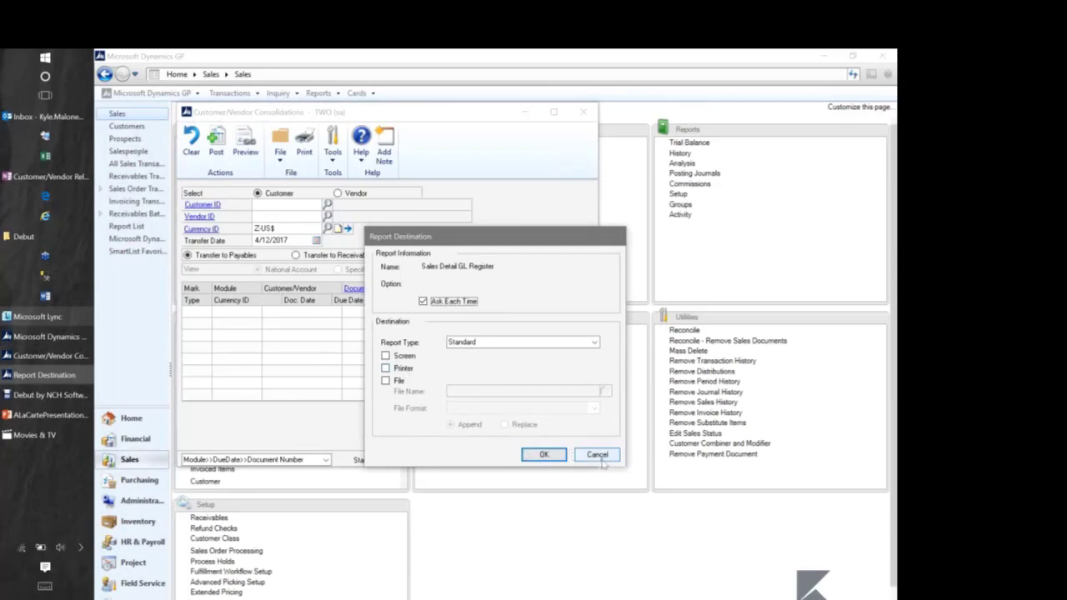
# - Skip printing the Sales Detail GL Register and the reports that follow it, through the Apply Summary GL Register
pyautogui.click(601, 461)
pyautogui.click(602, 461)
pyautogui.click(602, 461)
pyautogui.click(602, 461)
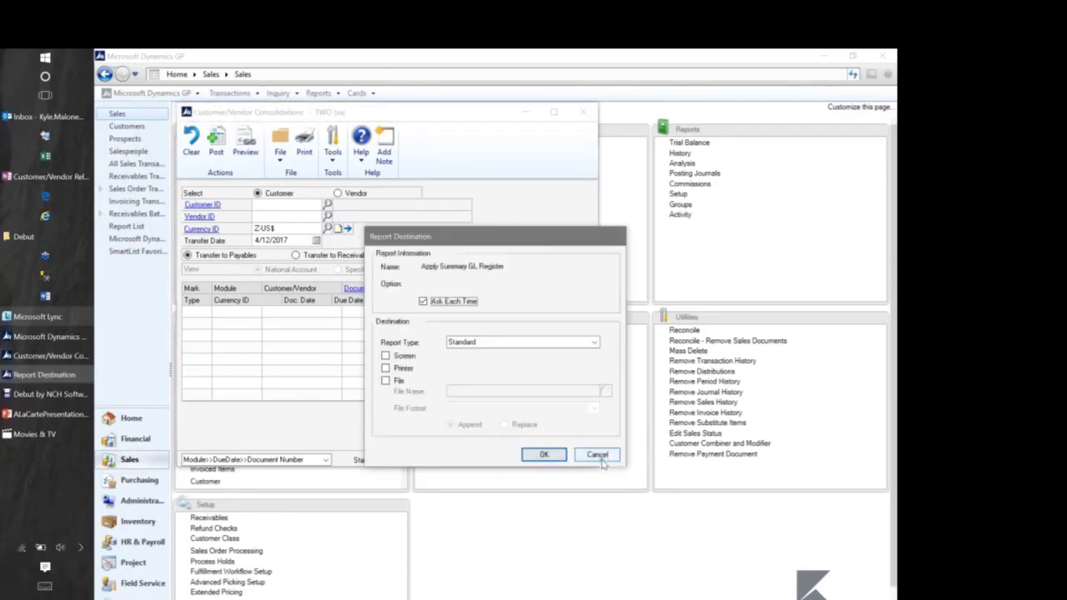
pyautogui.click(602, 461)
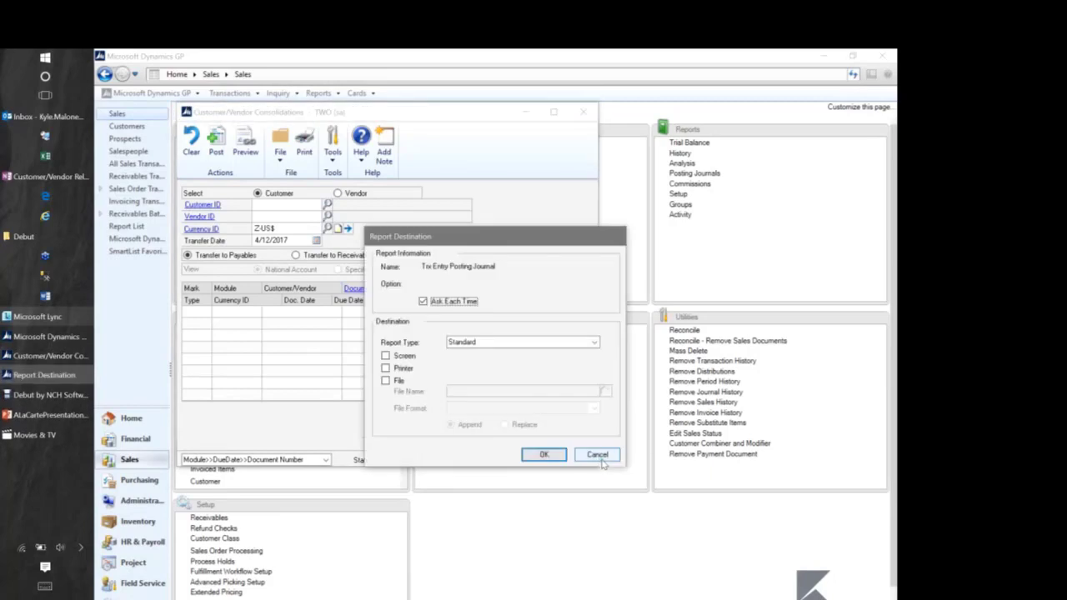
# - Output the Trx Entry Posting Journal to the screen and skip the remaining posting report
pyautogui.click(387, 356)
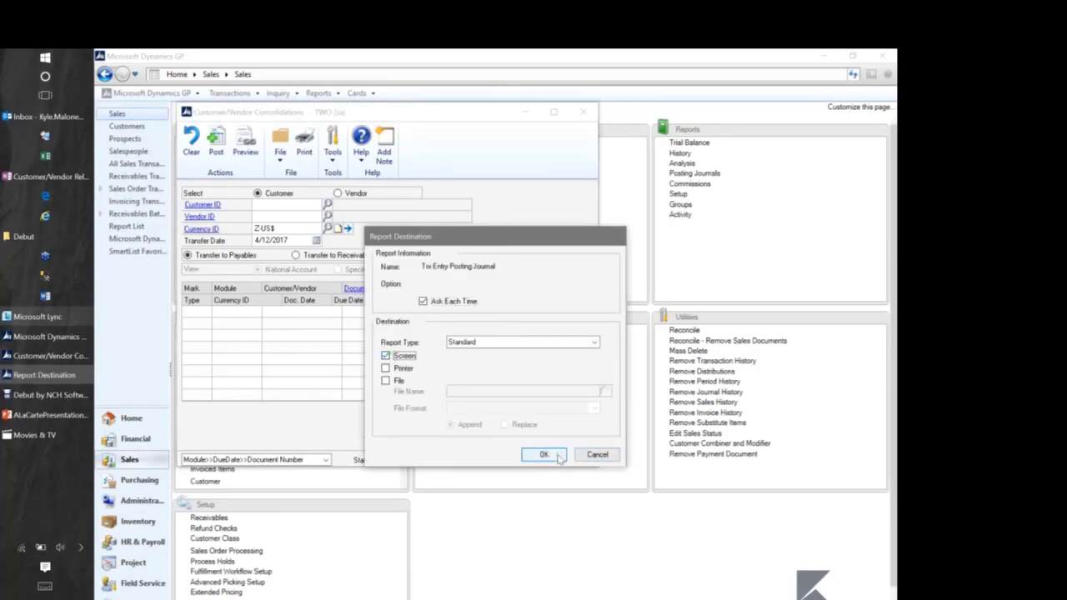
pyautogui.click(558, 457)
pyautogui.click(559, 456)
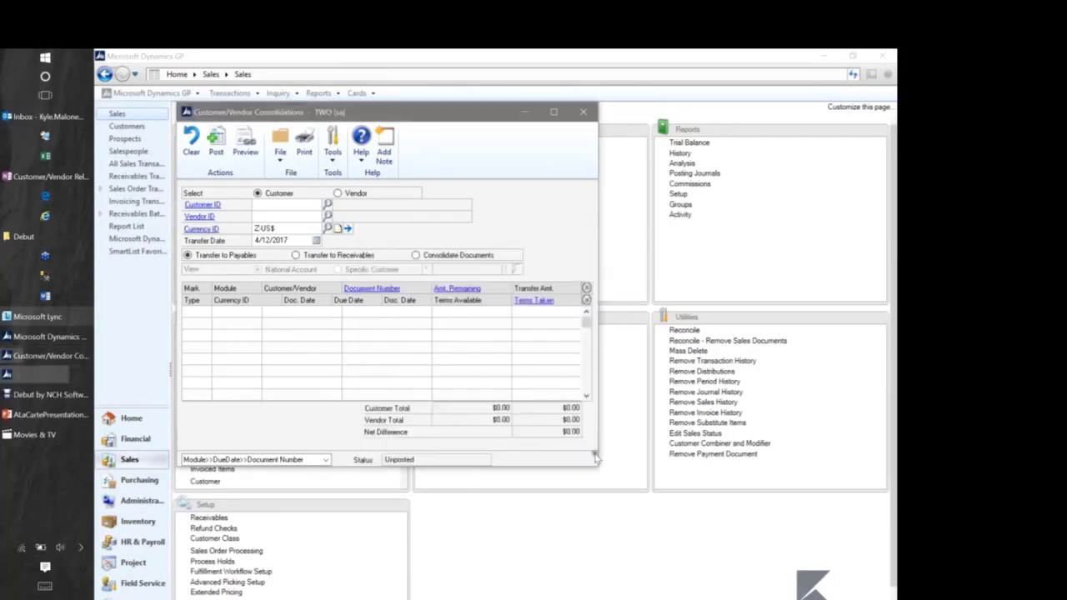
pyautogui.click(596, 454)
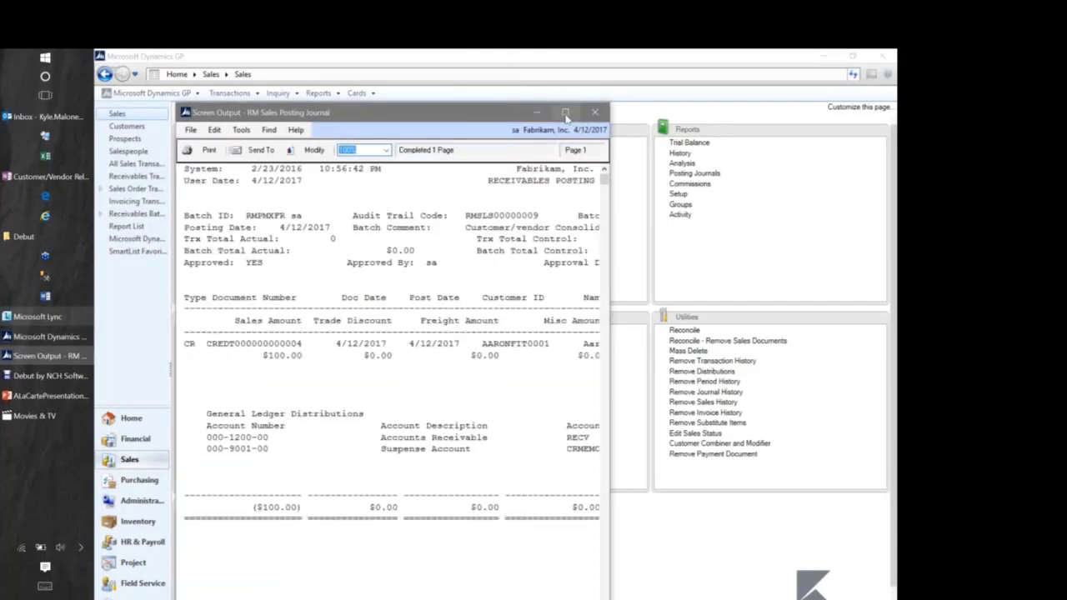
# - Review the receivables and payables posting journals at full size, closing each one
pyautogui.click(566, 112)
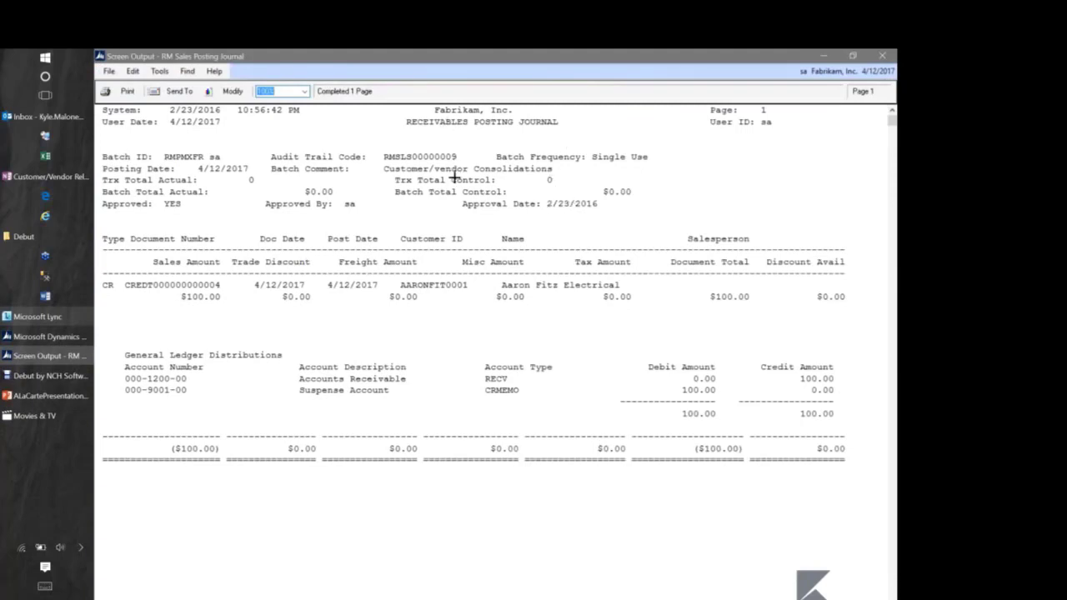
pyautogui.click(187, 296)
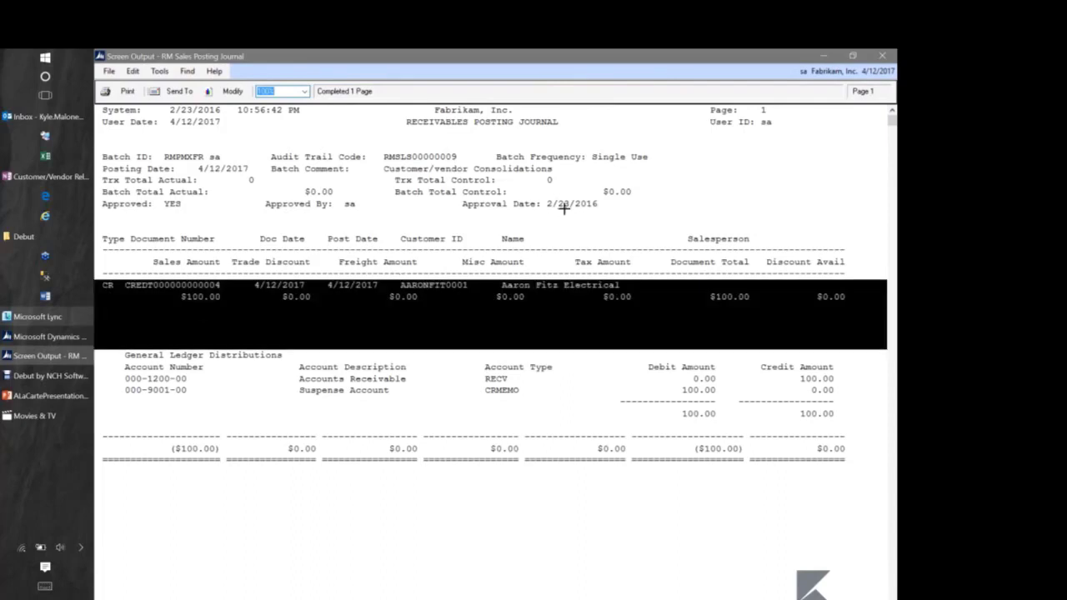
pyautogui.click(887, 59)
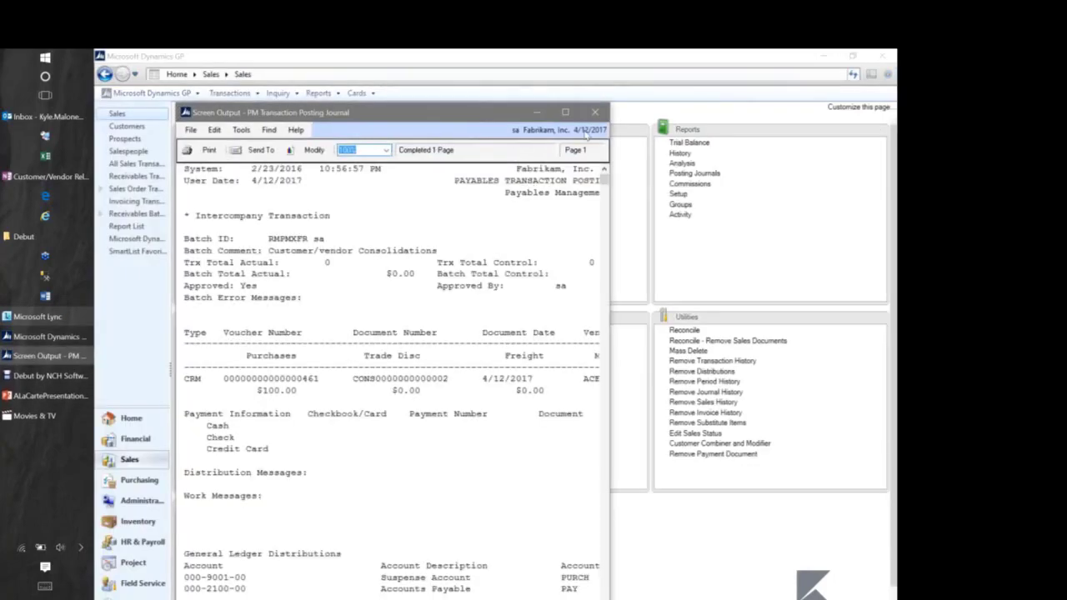
pyautogui.click(567, 111)
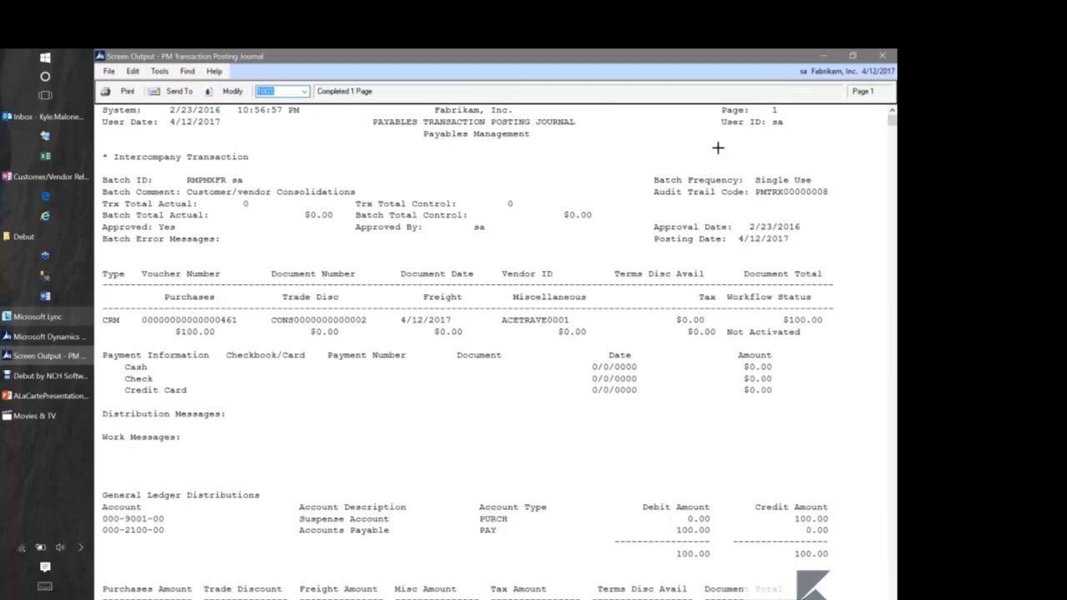
pyautogui.click(886, 57)
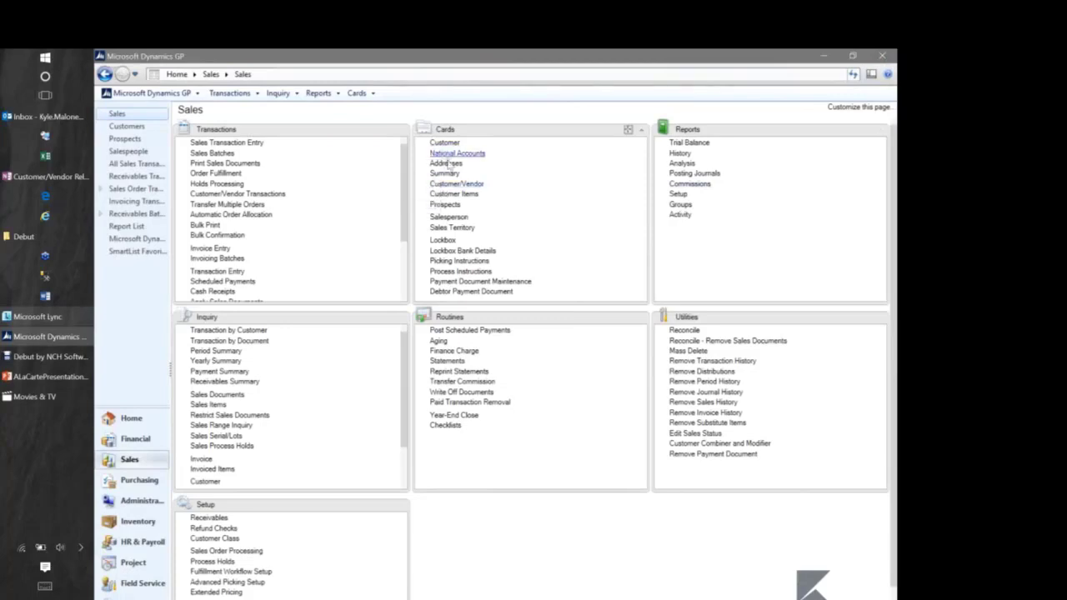
# - Inquire on receivables transactions for customer Aaron Fitz Electrical, limited to document dates from 4/12/2017 to 4/12/2017
pyautogui.click(230, 332)
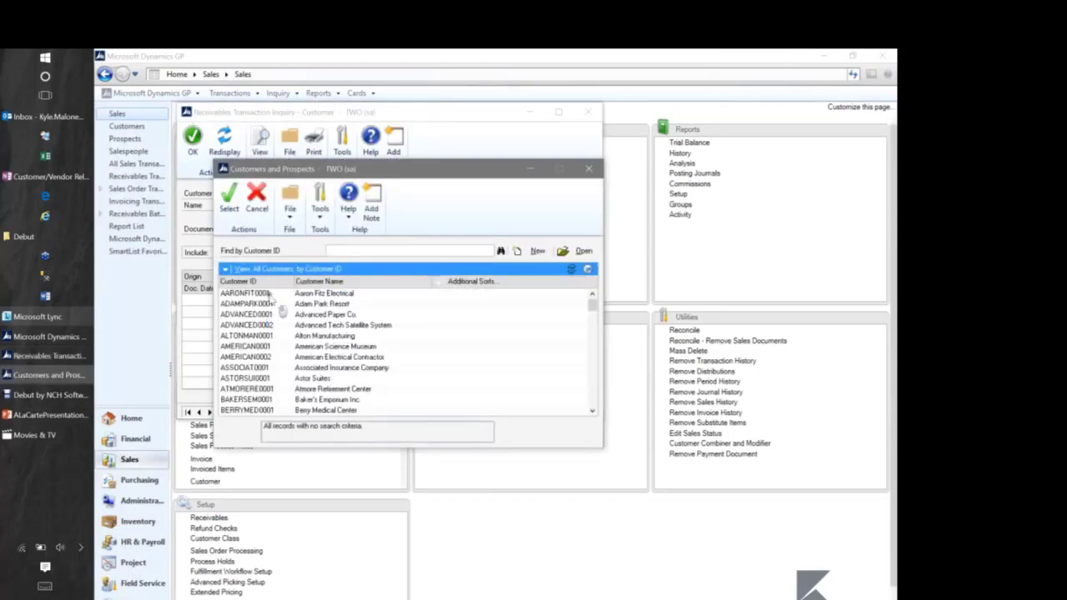
pyautogui.doubleClick(268, 293)
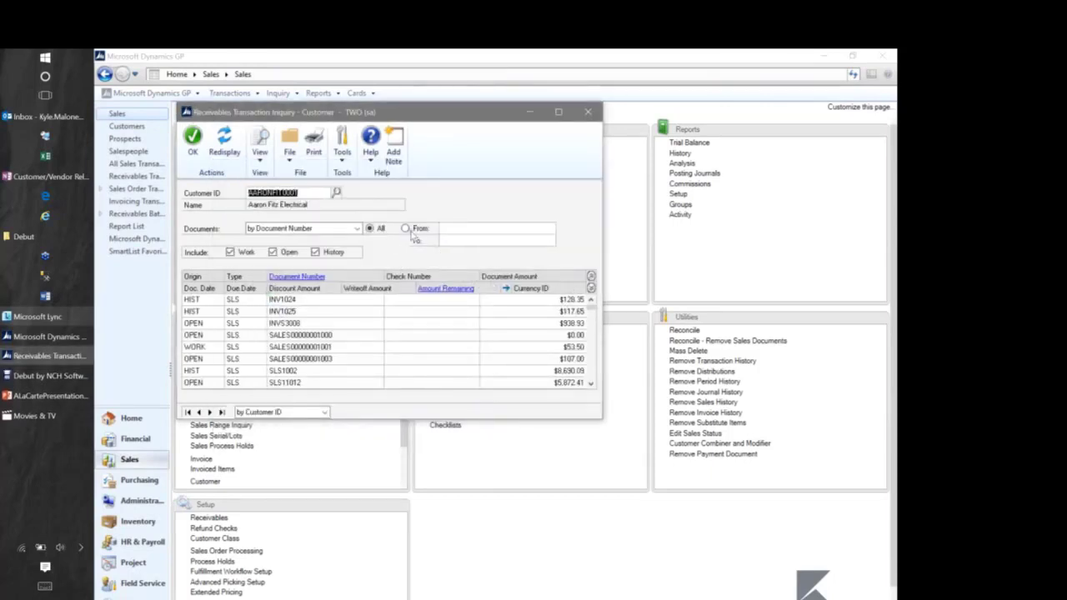
pyautogui.click(408, 231)
pyautogui.click(495, 237)
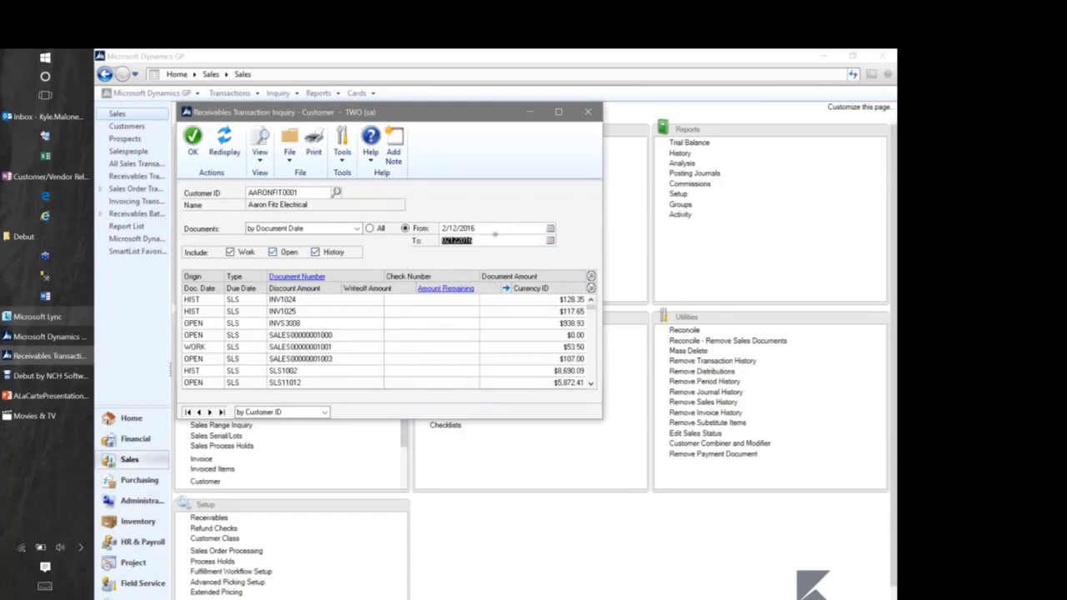
pyautogui.click(483, 229)
pyautogui.write('041217')
pyautogui.press('Tab')
pyautogui.write('041217')
pyautogui.press('Tab')
pyautogui.click(223, 141)
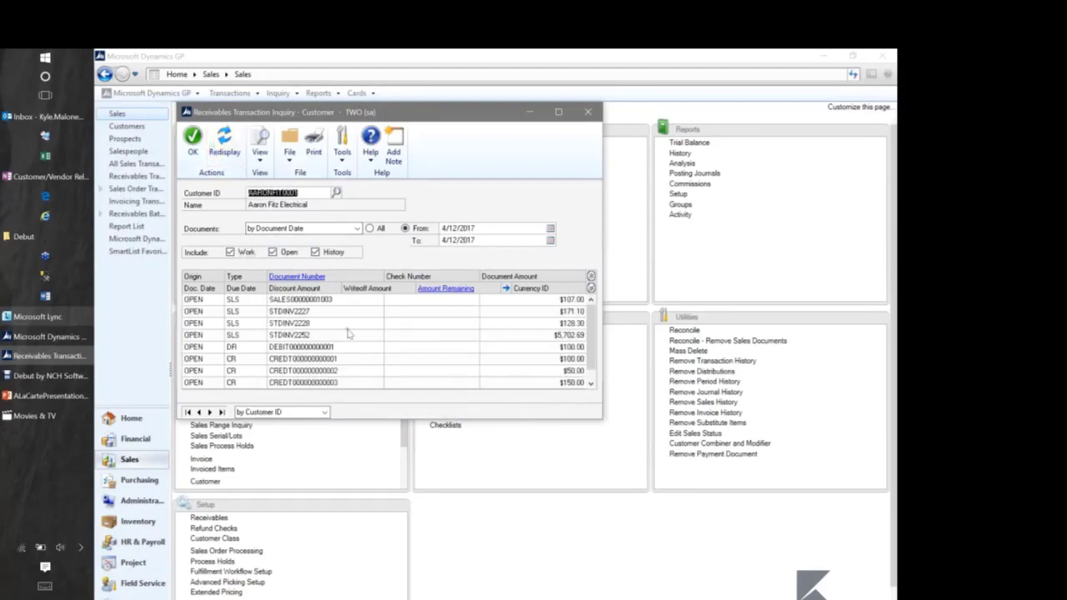
pyautogui.moveTo(592, 355); pyautogui.dragTo(601, 377)
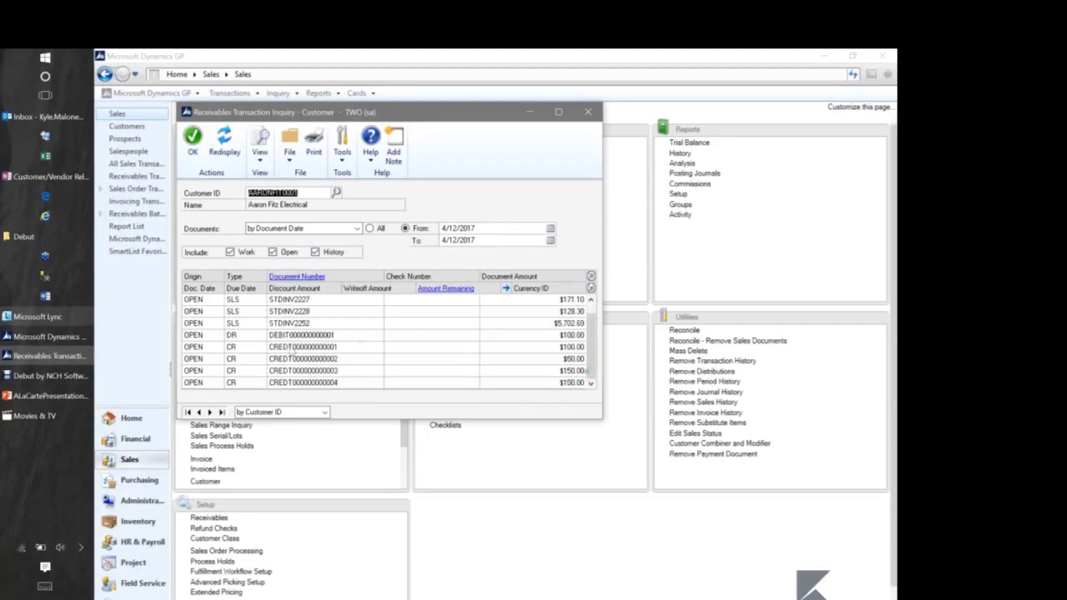
pyautogui.click(290, 384)
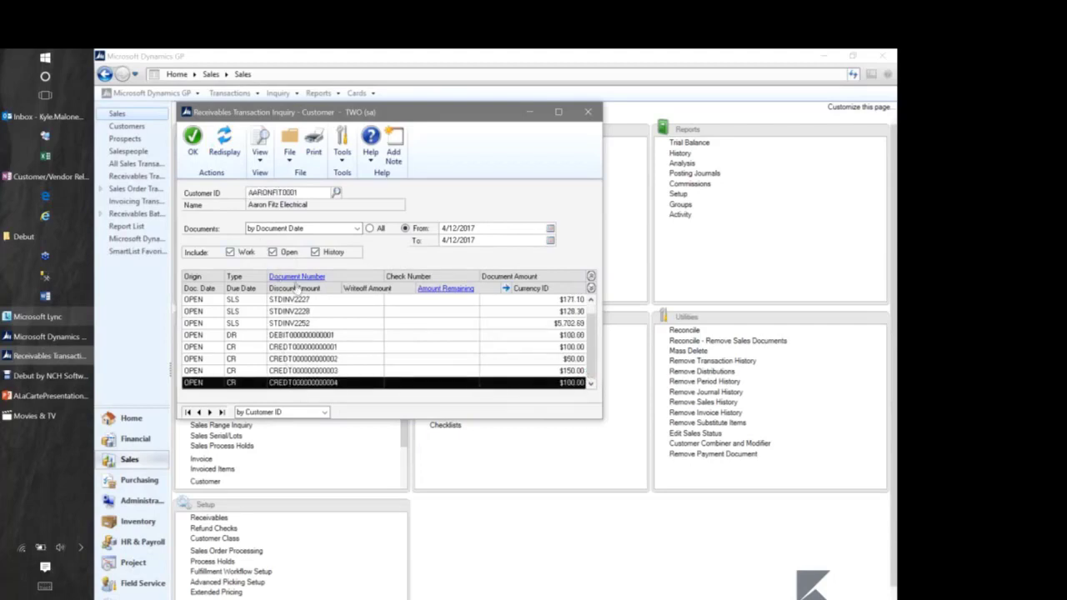
pyautogui.click(294, 277)
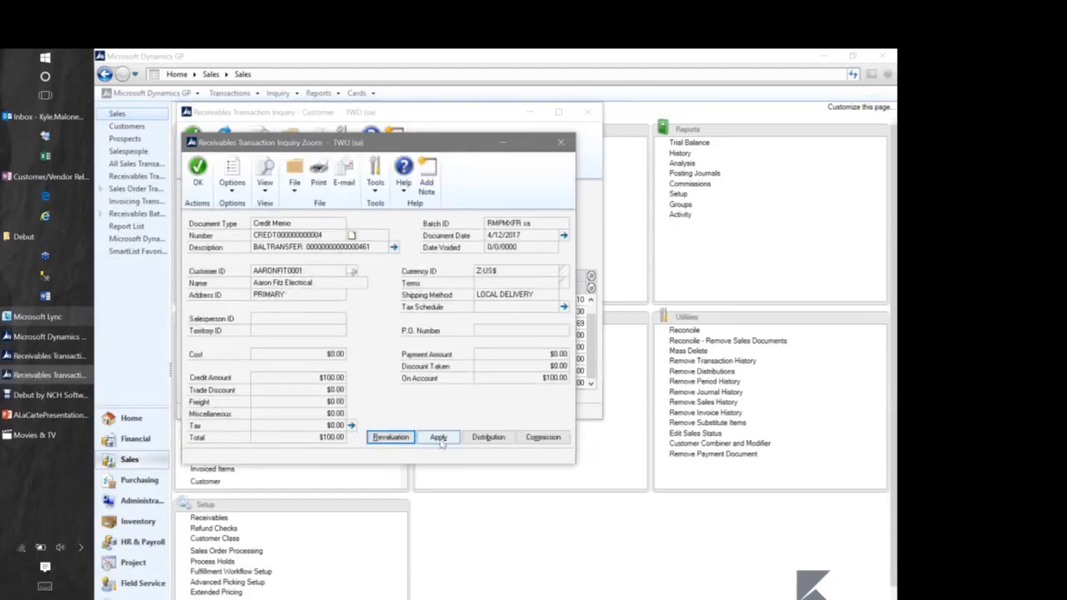
pyautogui.click(440, 439)
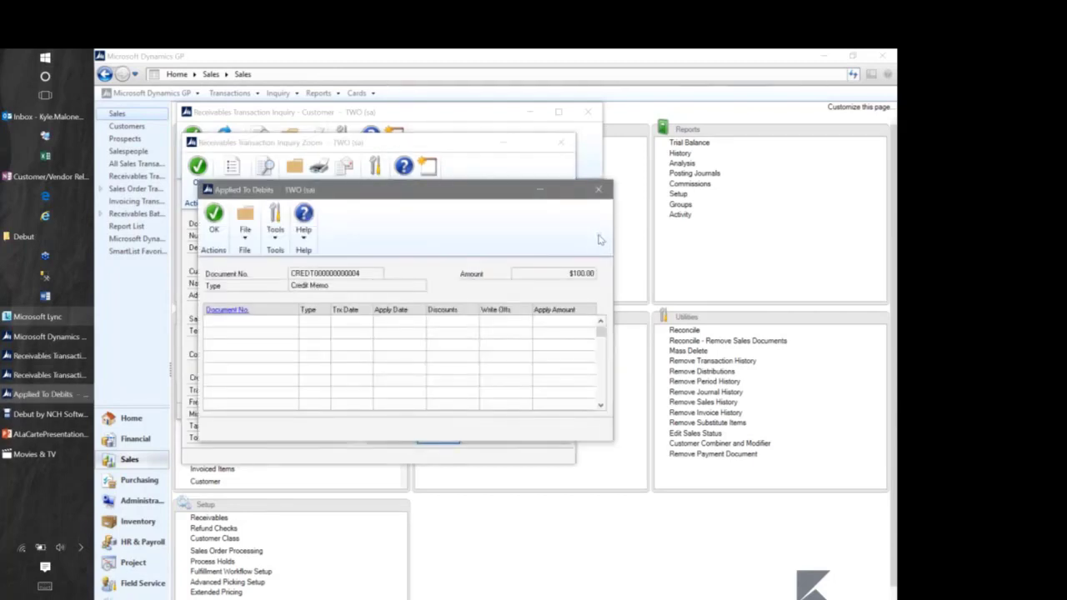
pyautogui.click(598, 191)
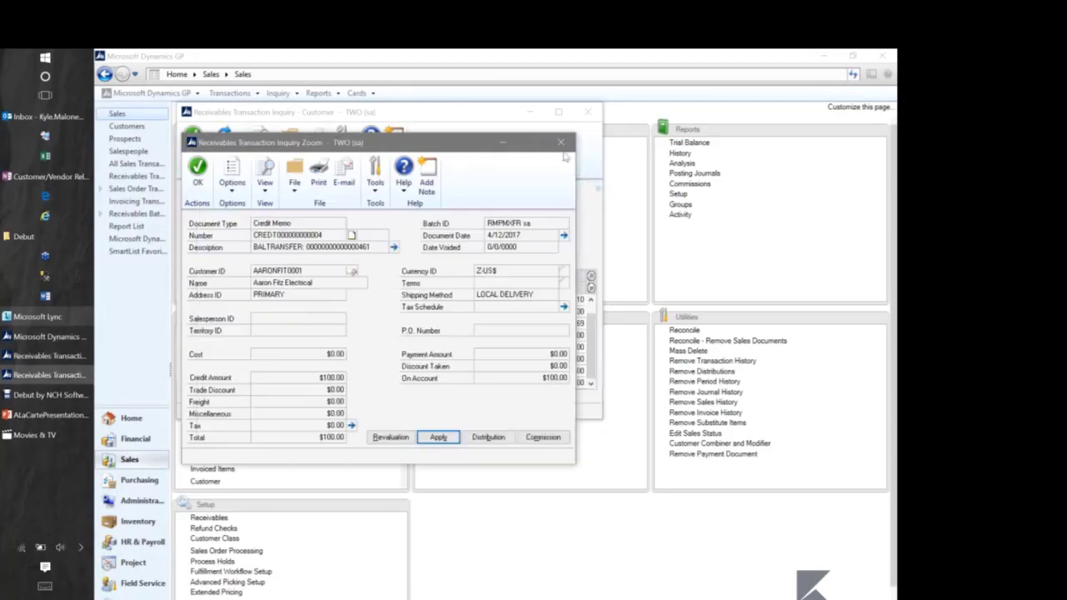
pyautogui.click(560, 142)
pyautogui.click(587, 112)
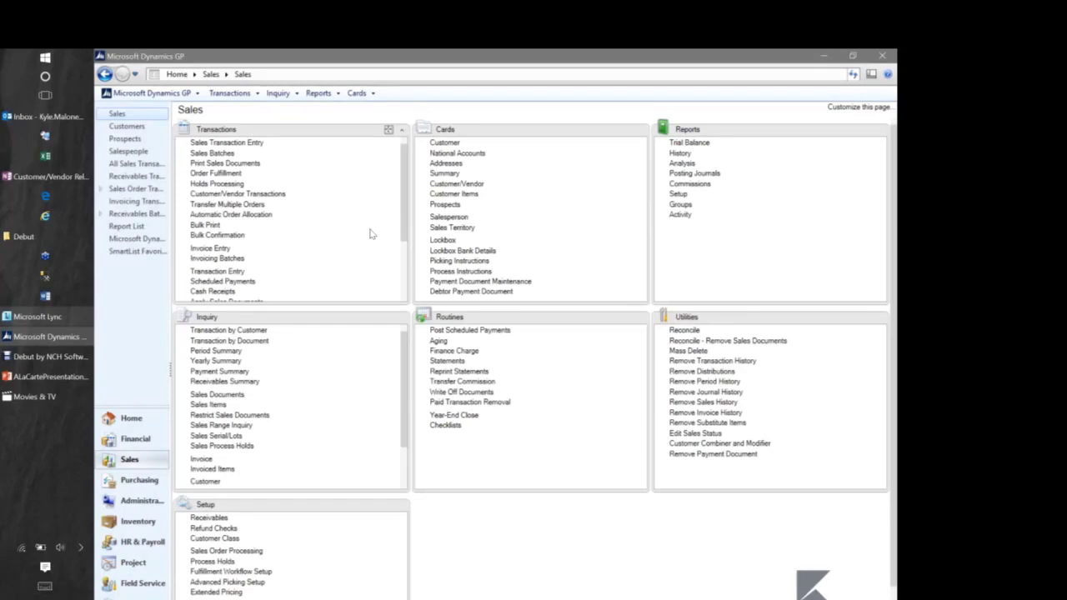
# - Start creating refund checks and add a new computer check batch named REFUNDCHECK, saving it with its default settings
pyautogui.moveTo(405, 215); pyautogui.dragTo(405, 281)
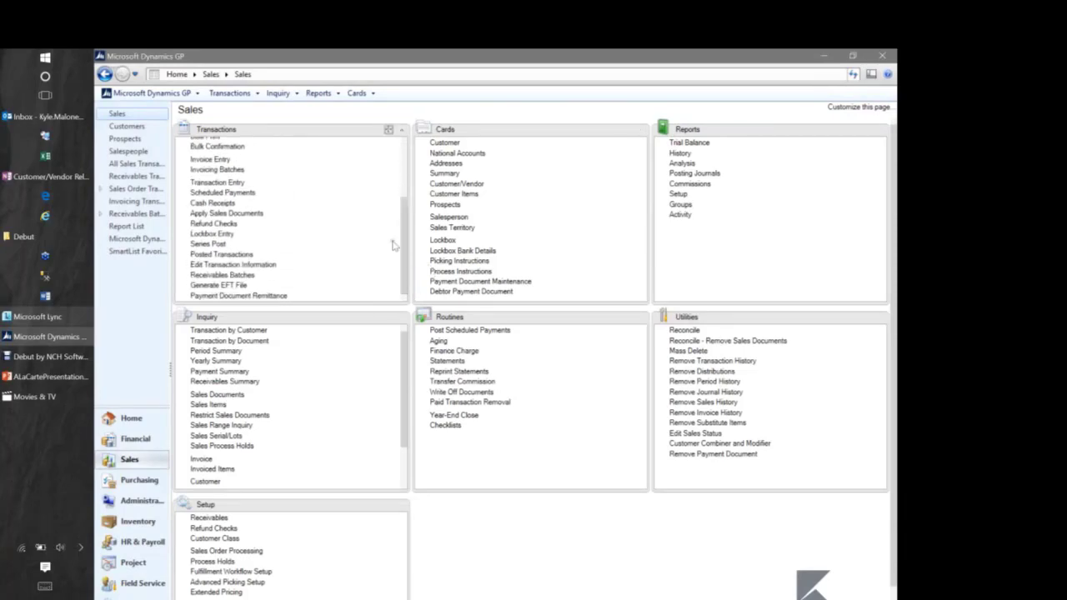
pyautogui.click(224, 225)
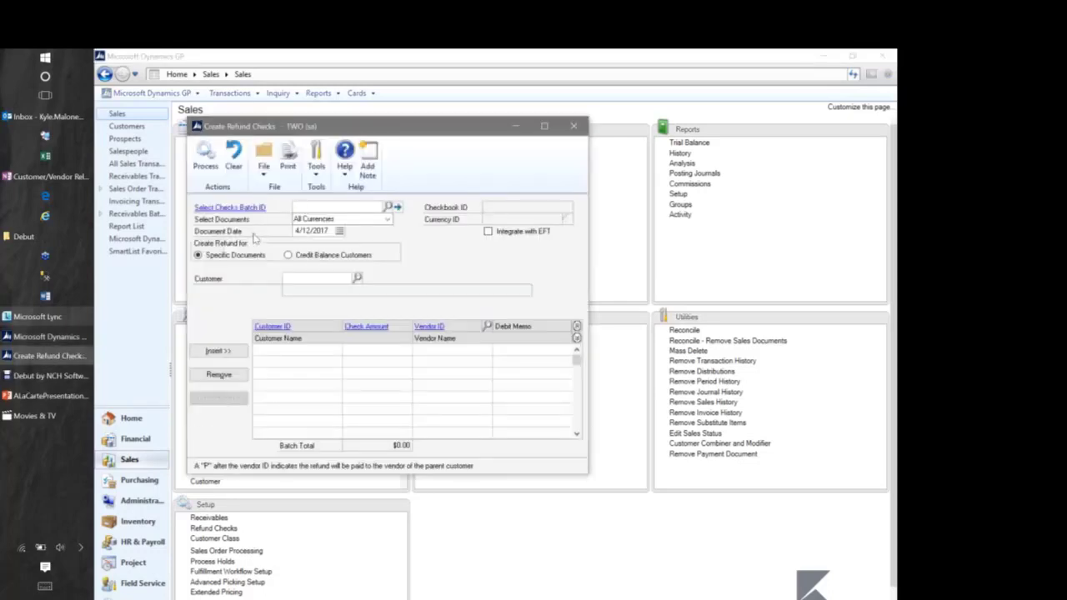
pyautogui.write('REFUNDCHECK')
pyautogui.press('Tab')
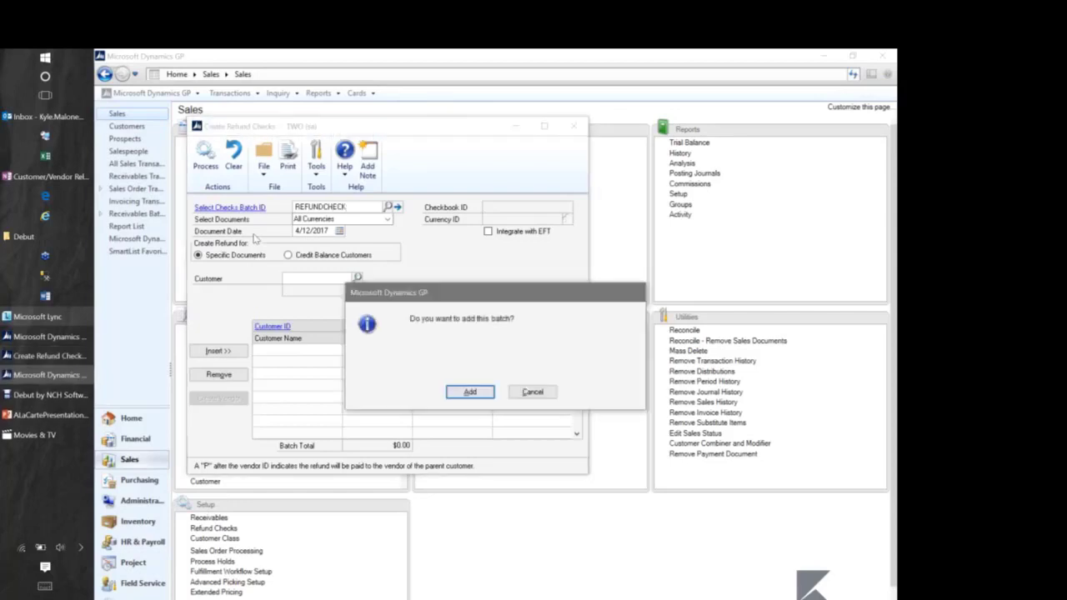
pyautogui.press('Return')
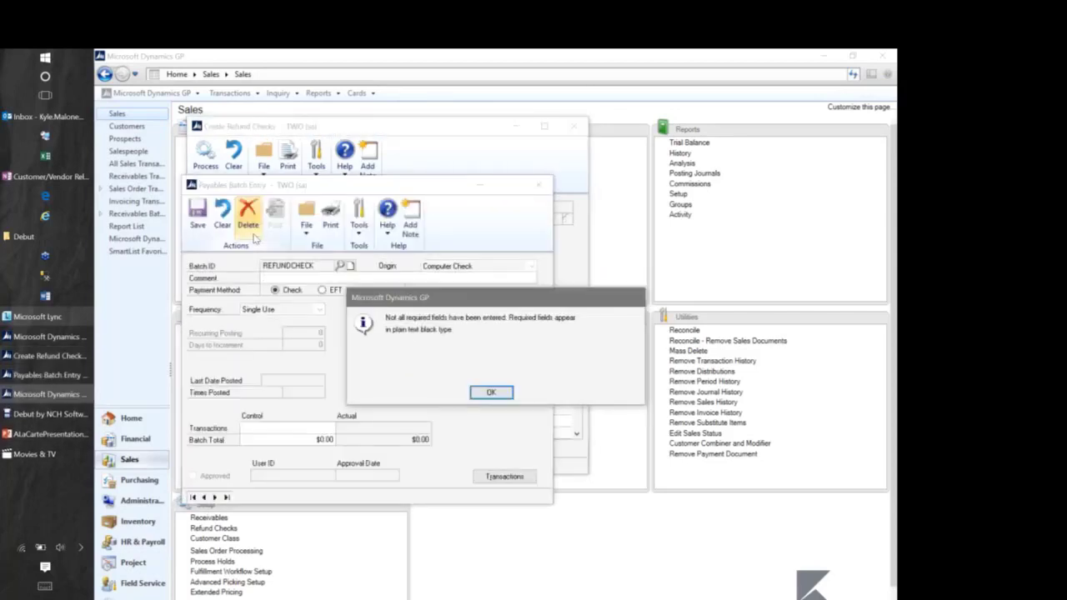
pyautogui.press('Return')
pyautogui.doubleClick(259, 310)
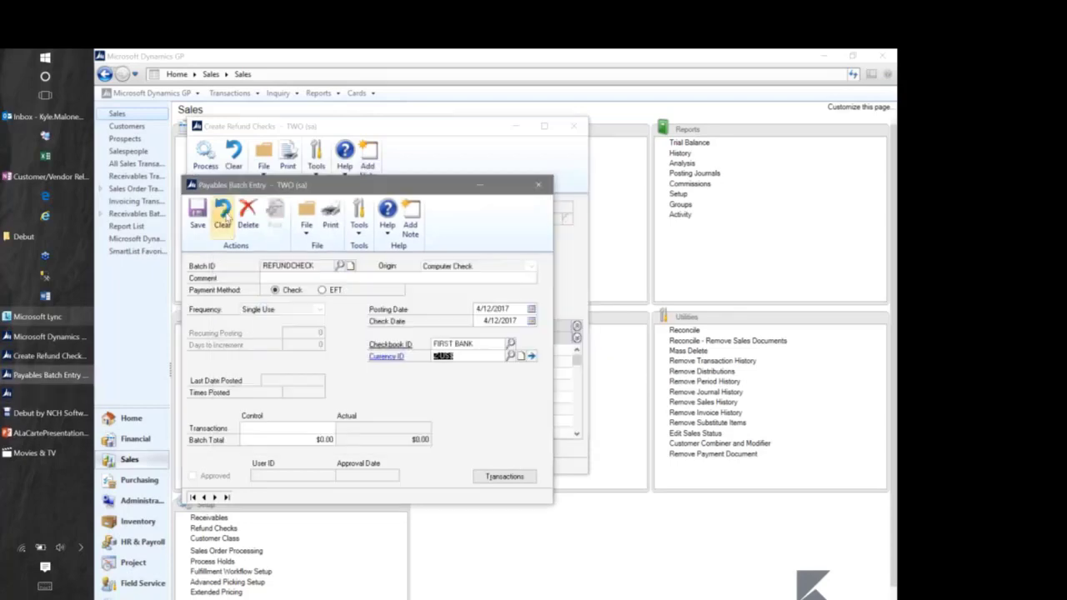
pyautogui.click(198, 213)
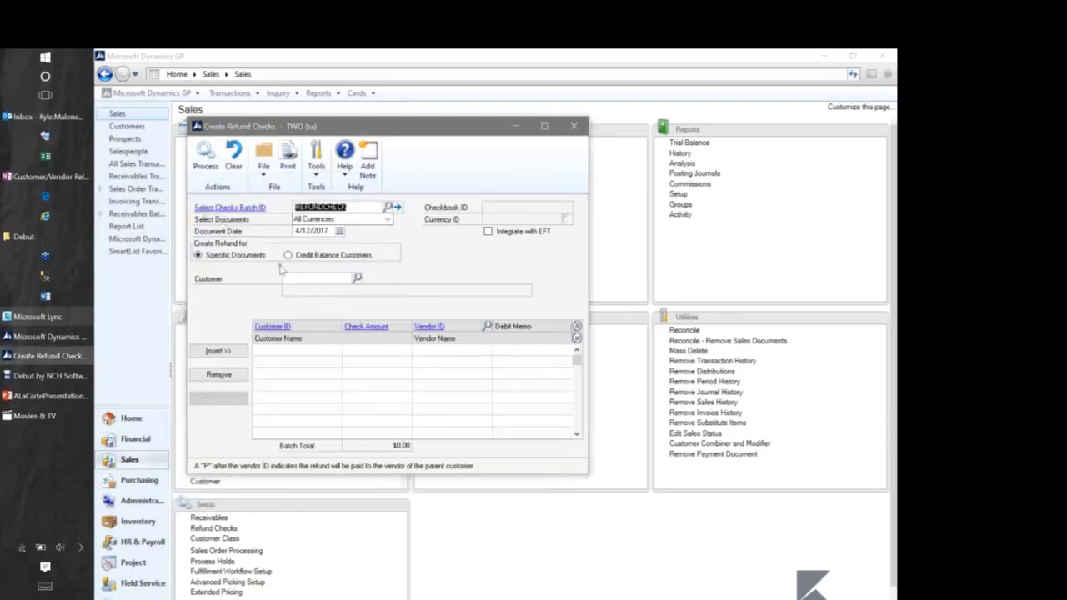
# - Insert a specific-document refund for customer Aaron Fitz Electrical, marking return RTN20015 for refund
pyautogui.click(198, 256)
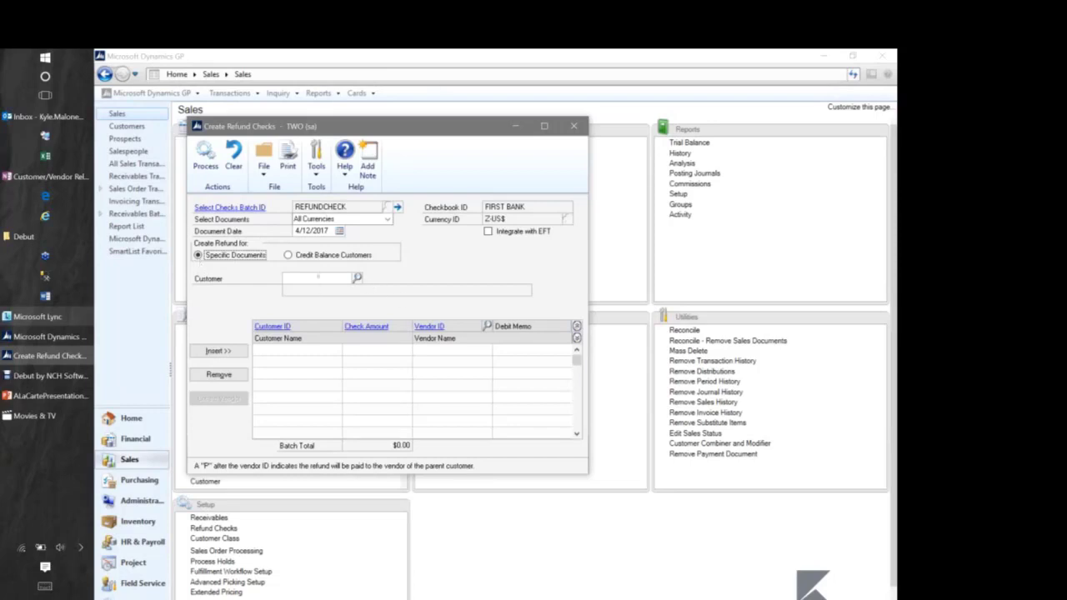
pyautogui.click(322, 277)
pyautogui.hotkey('ctrl', 'q')
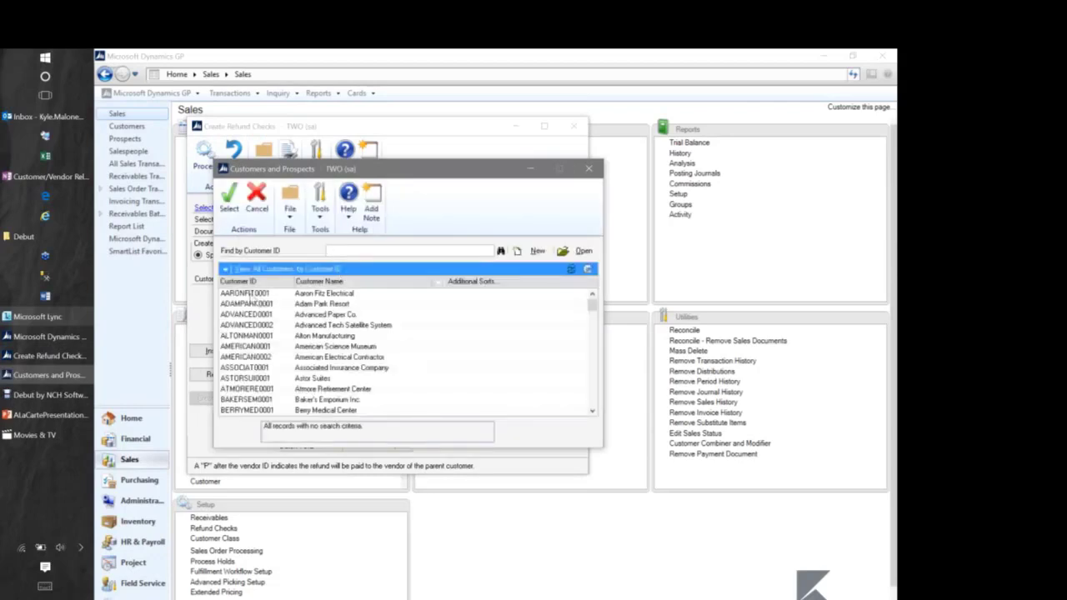
pyautogui.doubleClick(250, 293)
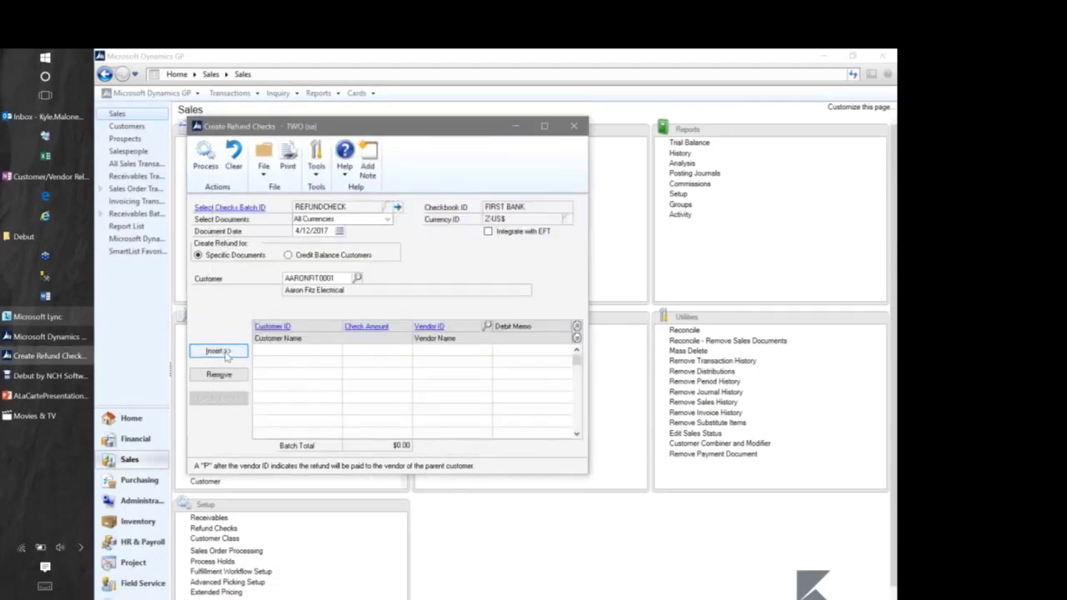
pyautogui.click(218, 351)
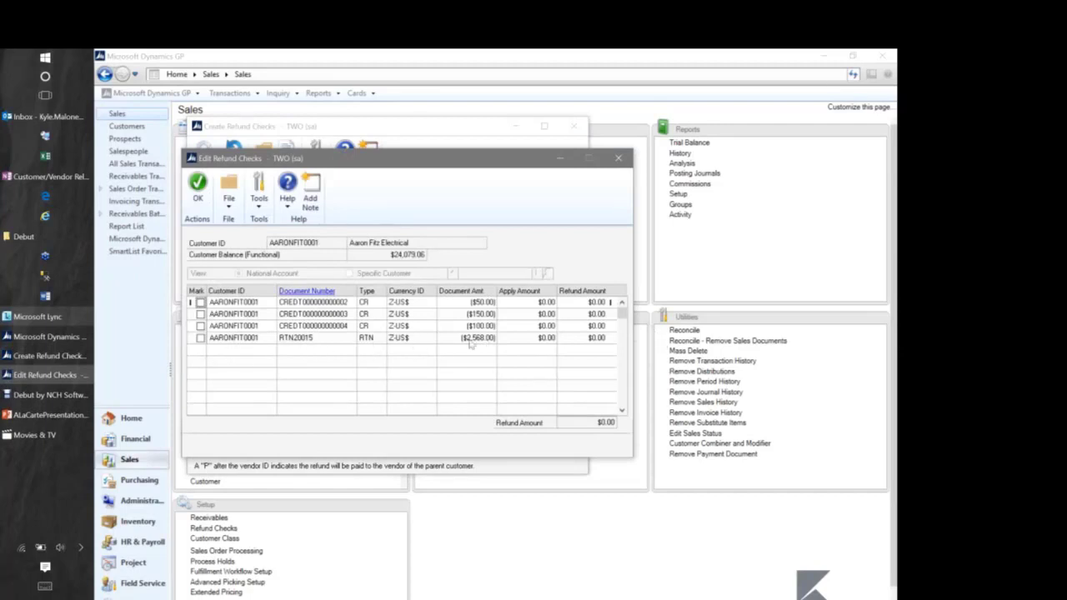
pyautogui.click(200, 337)
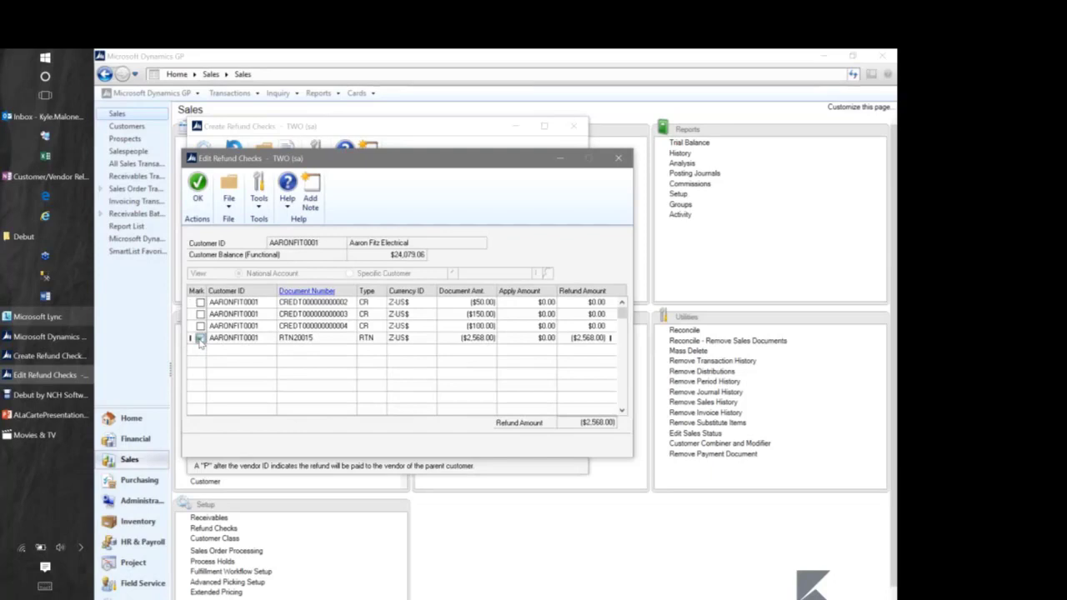
pyautogui.click(198, 193)
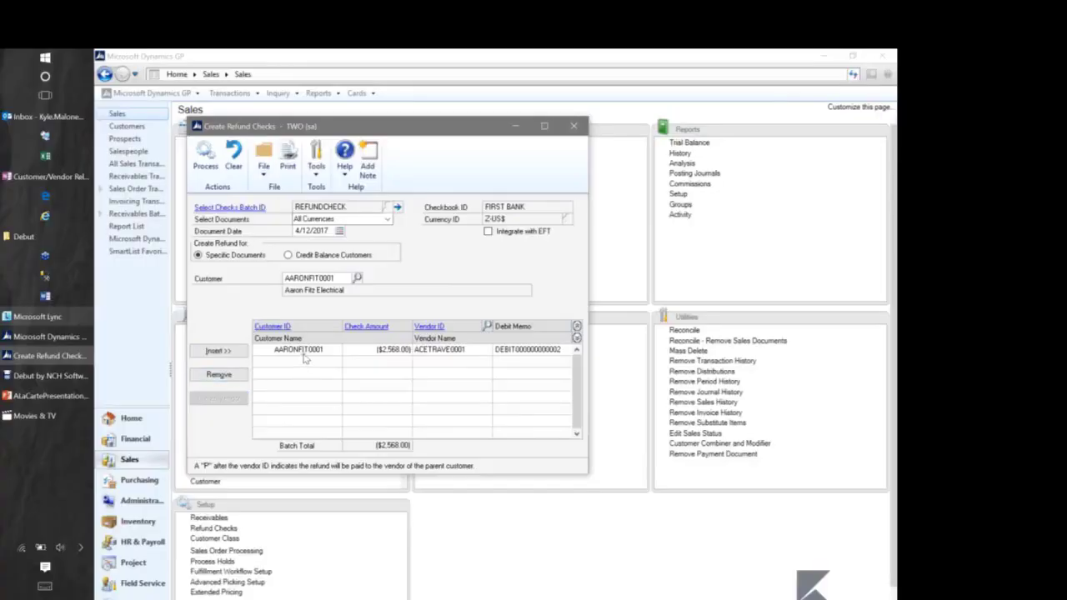
# - Process the refund batch and approve transferring the receivables credit balance to payables, without printing an edit list
pyautogui.click(287, 161)
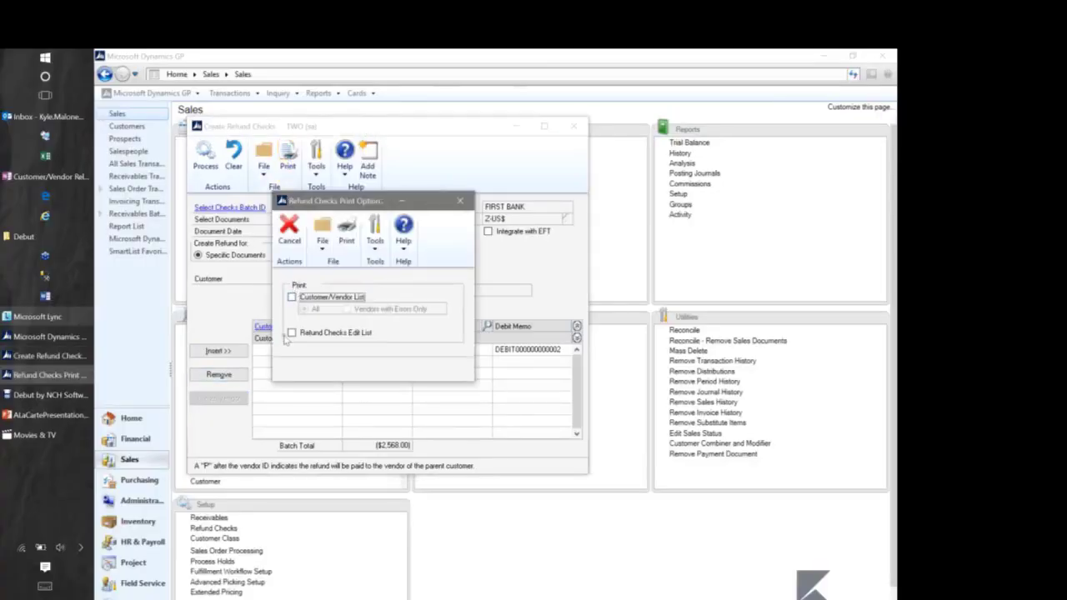
pyautogui.click(461, 203)
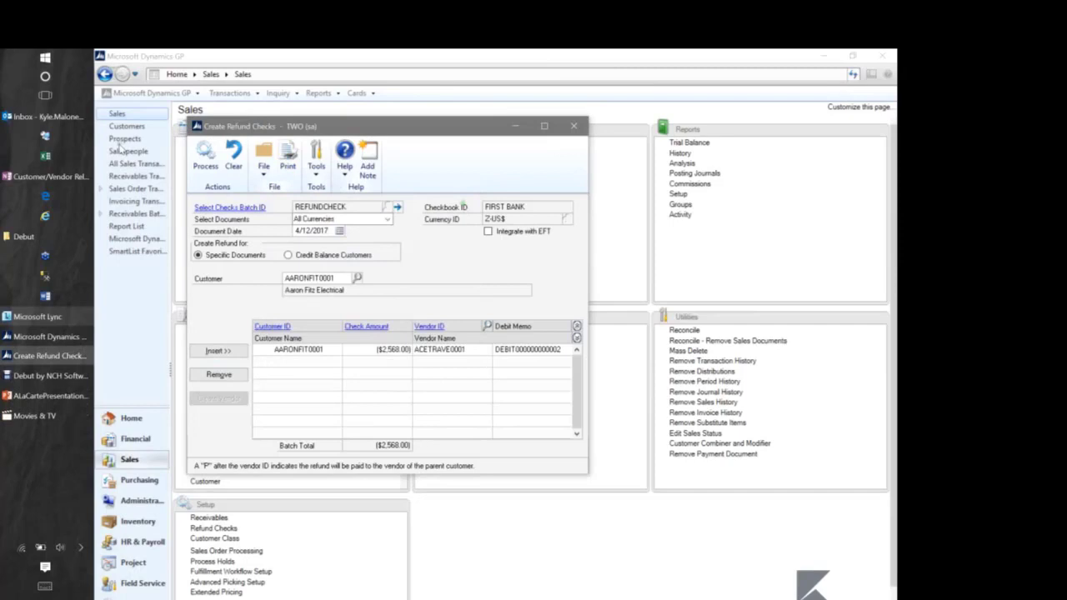
pyautogui.click(209, 165)
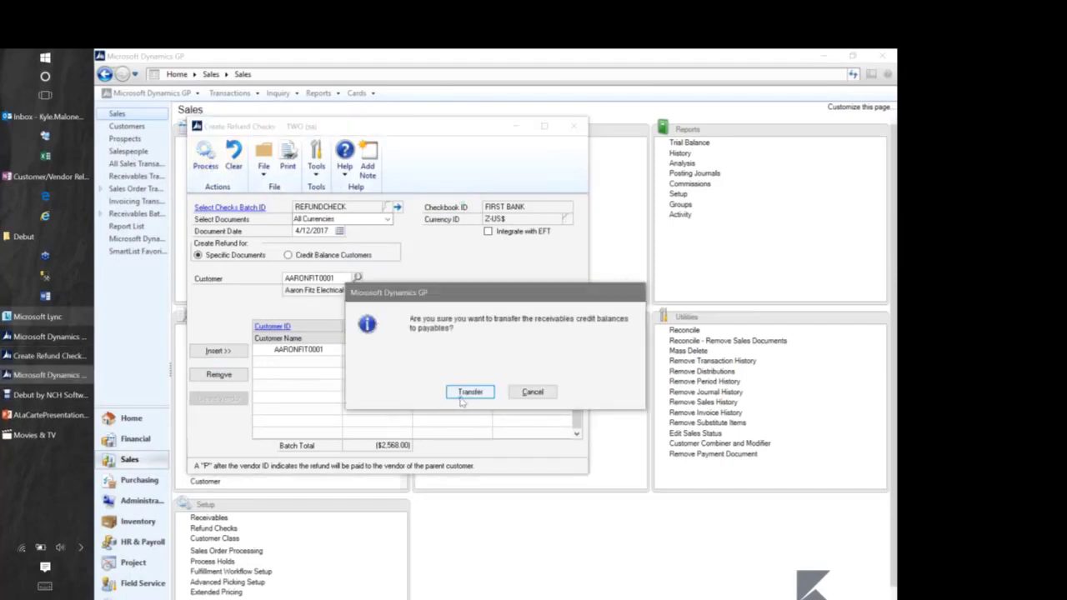
pyautogui.click(466, 392)
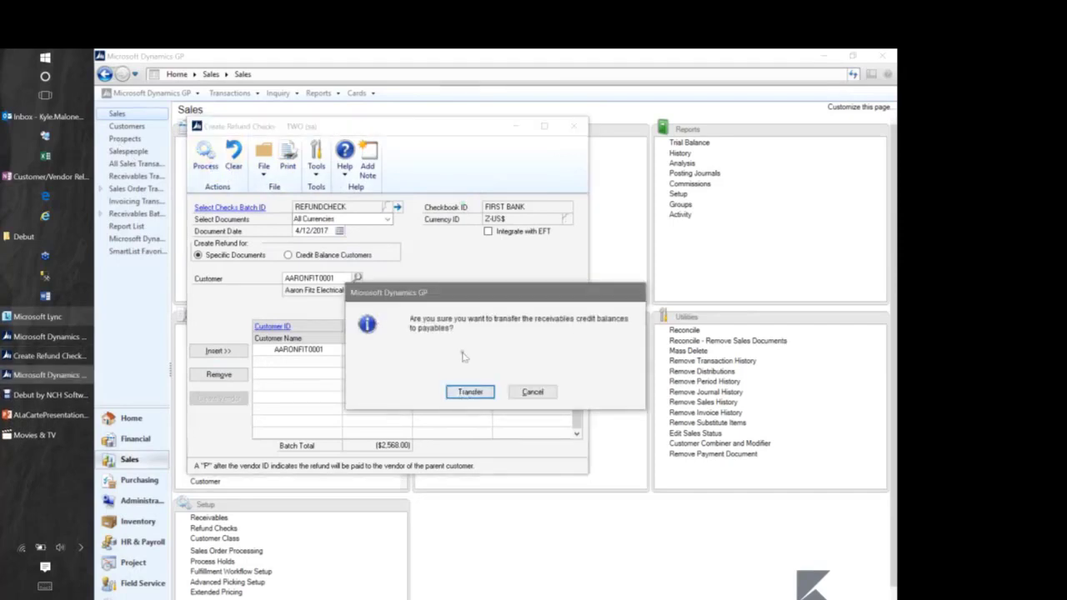
pyautogui.click(470, 391)
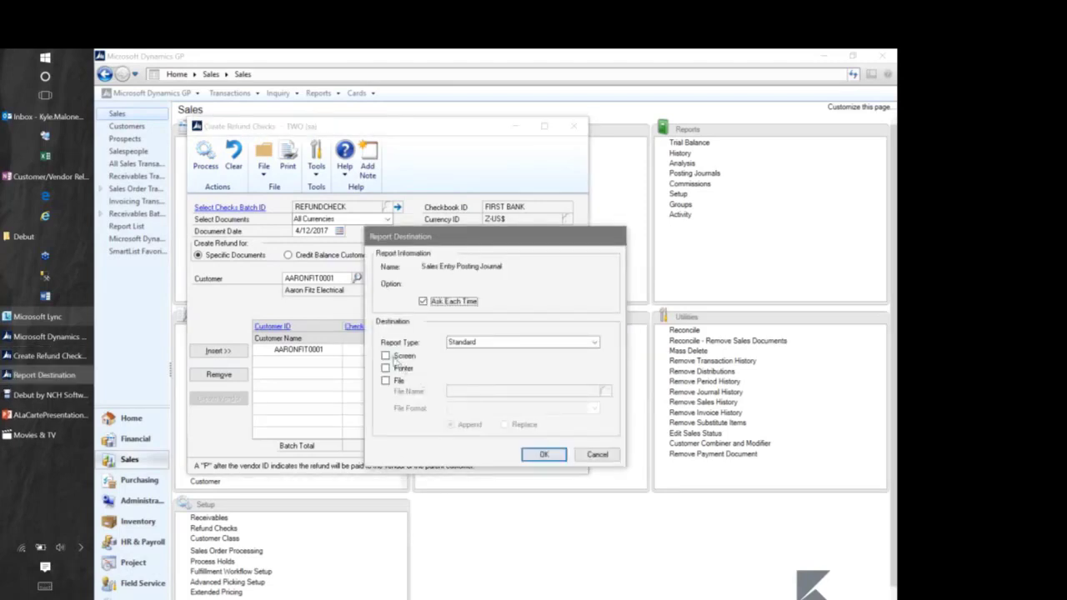
# - Output the Sales Entry Posting Journal to the screen and skip the sales and apply reports that follow
pyautogui.click(531, 457)
pyautogui.click(531, 457)
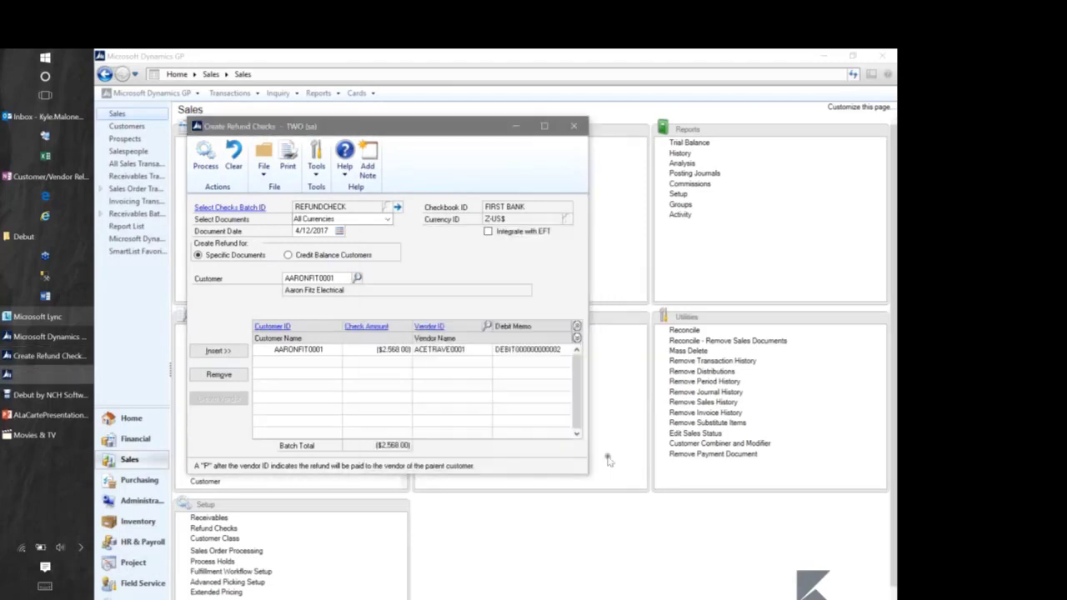
pyautogui.click(533, 456)
pyautogui.click(597, 455)
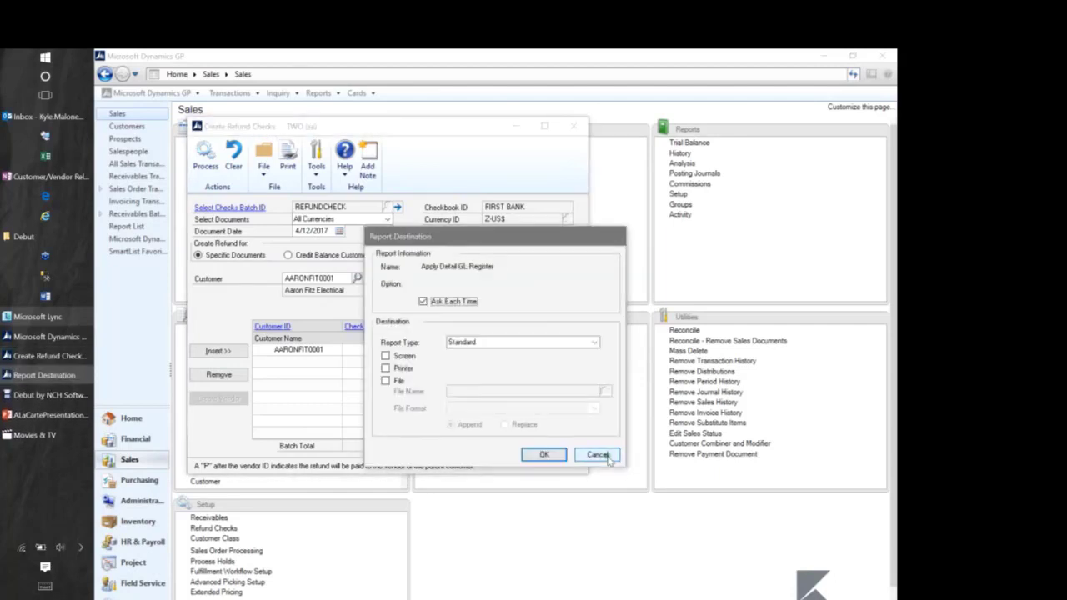
pyautogui.click(596, 455)
# - Output the Trx Entry Posting Journal to the screen and skip the Trx Distribution Summary
pyautogui.click(392, 357)
pyautogui.click(541, 454)
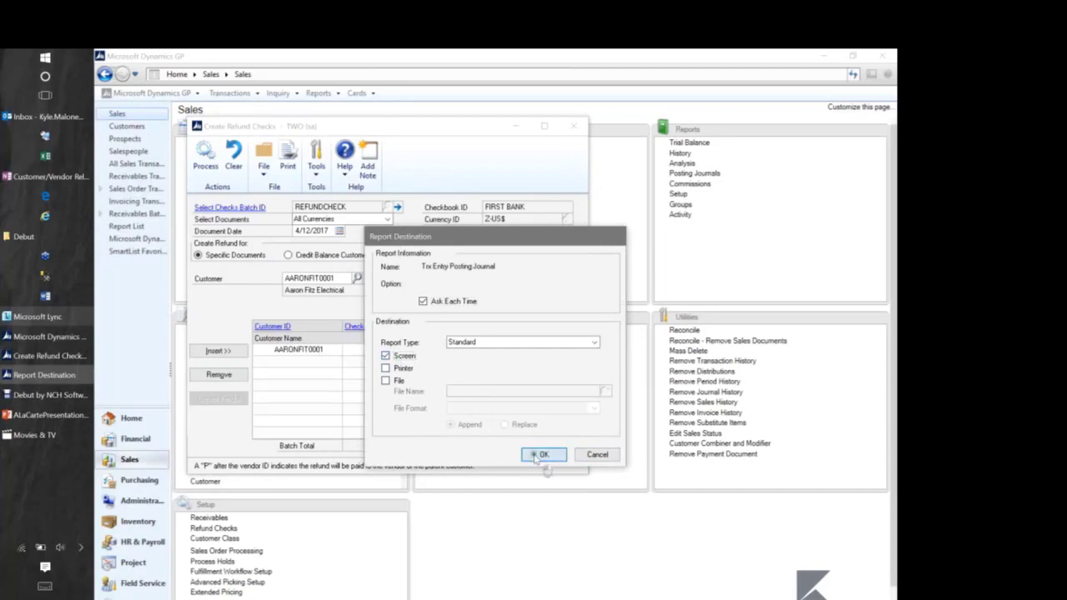
pyautogui.click(601, 456)
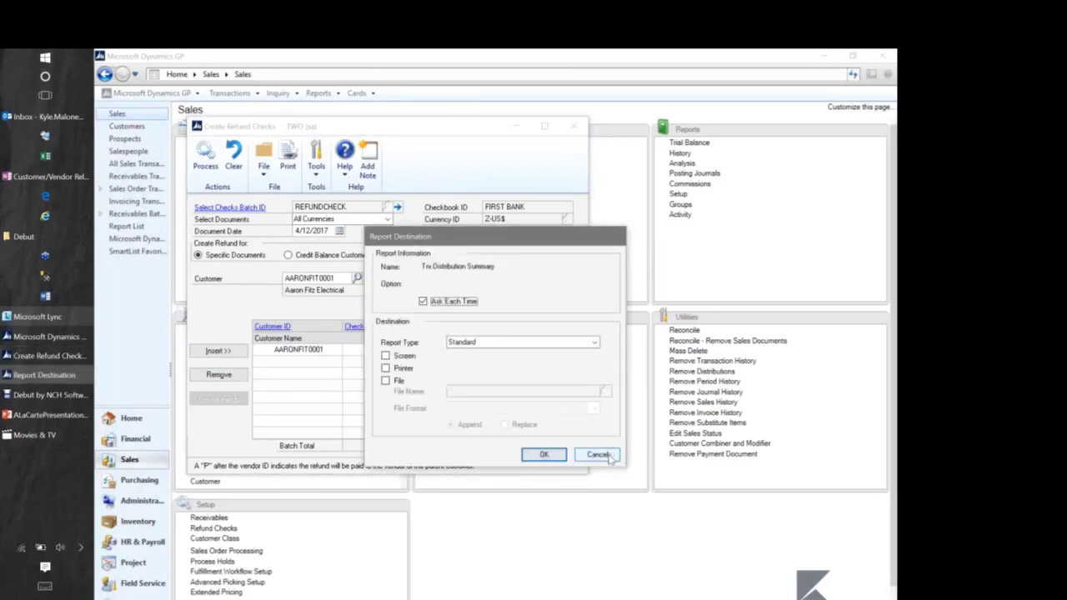
pyautogui.click(611, 455)
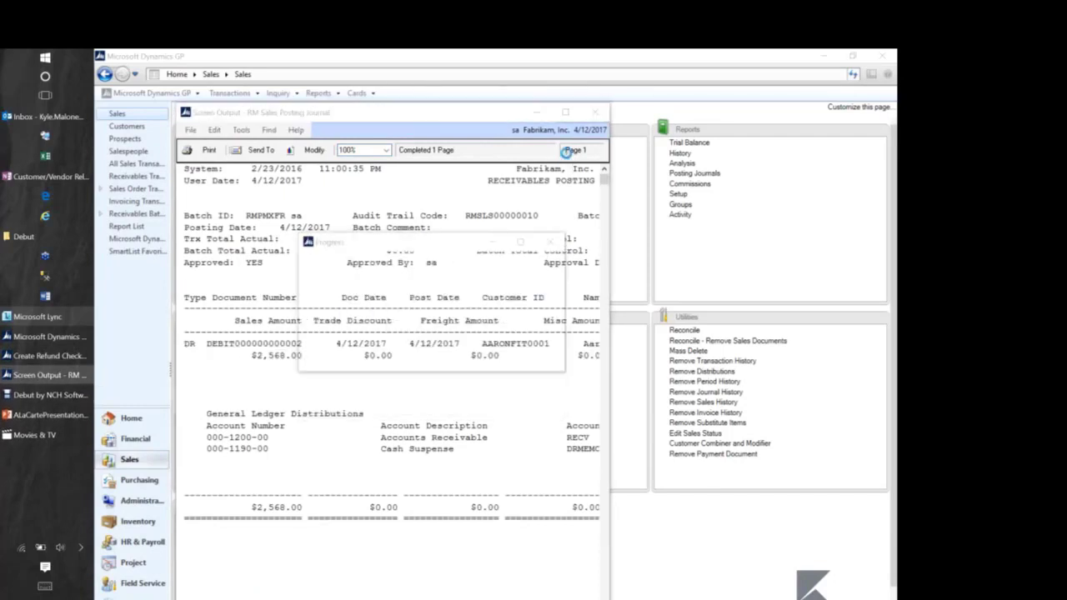
# - Review the receivables and payables posting journals for the refund, including the payables voucher entry, closing each report
pyautogui.click(597, 116)
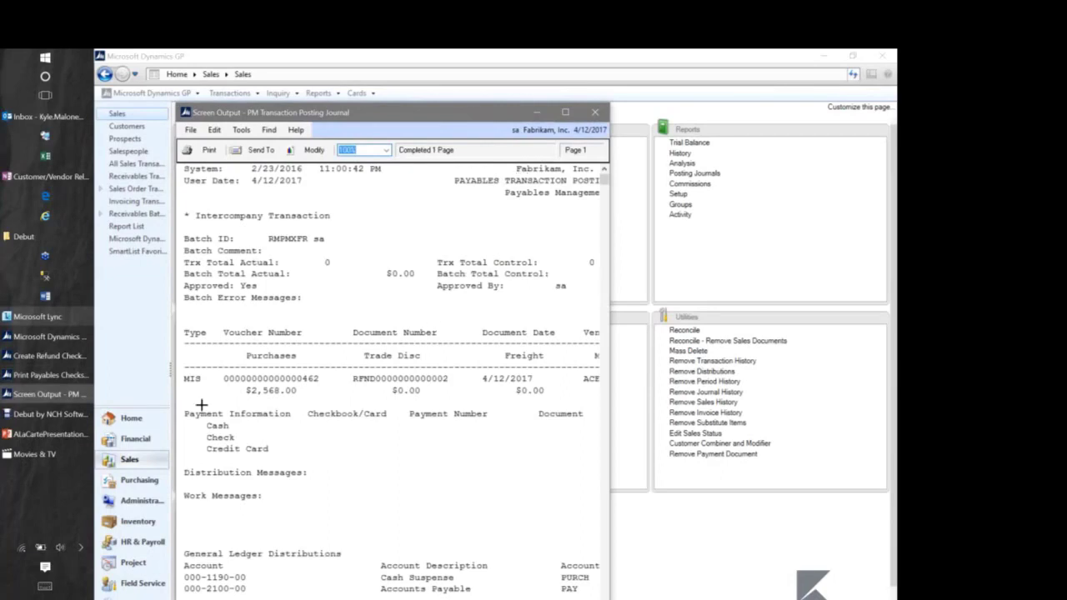
pyautogui.click(231, 378)
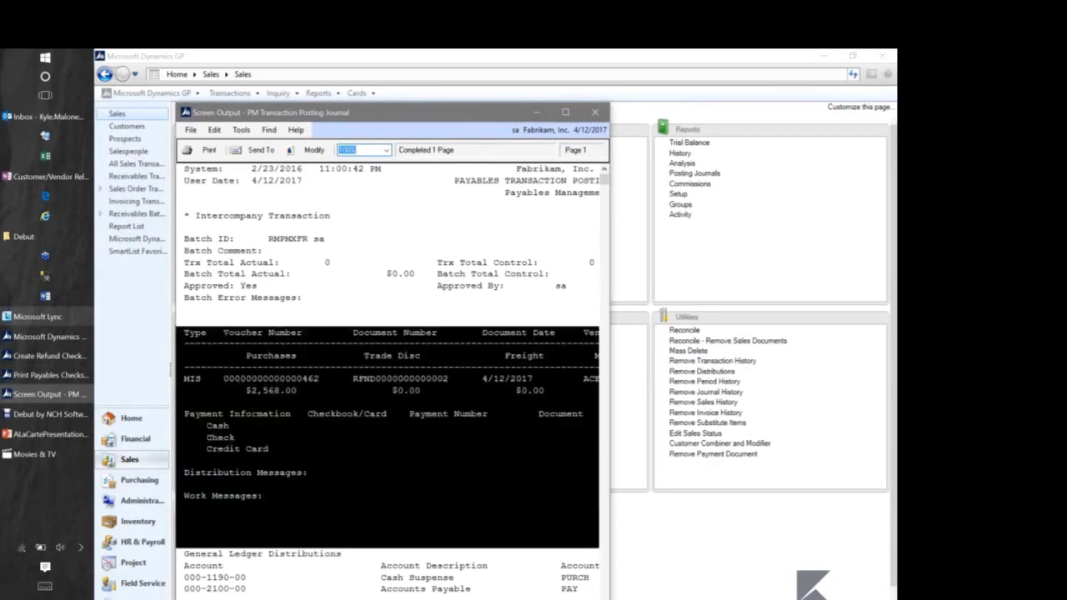
pyautogui.click(594, 112)
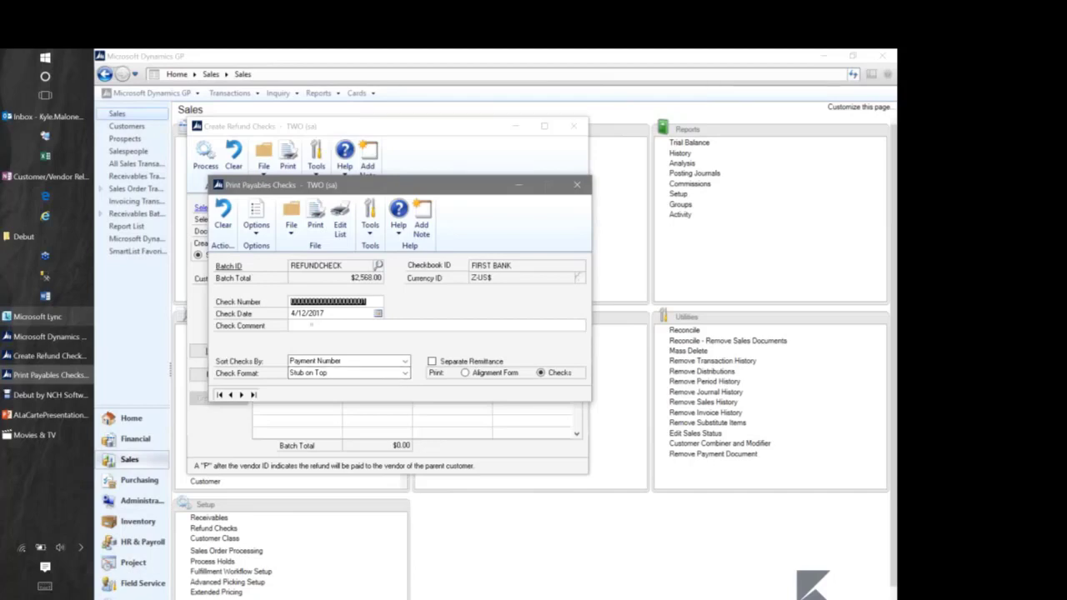
# - Print the REFUNDCHECK batch to the screen in the Stub on Top format with the check comment "Refund Checks"
pyautogui.click(319, 326)
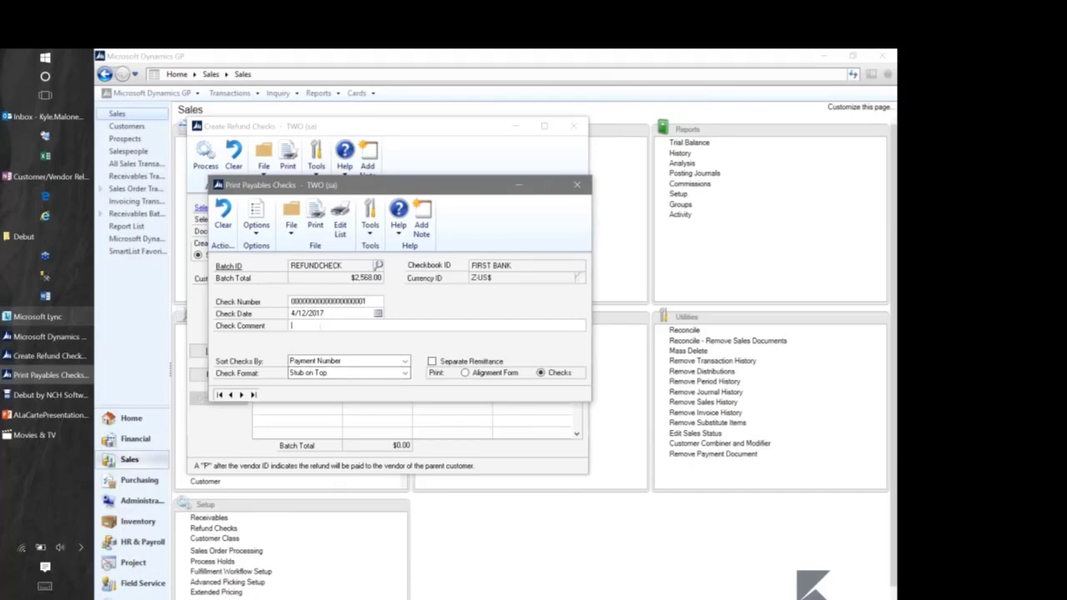
pyautogui.write('Refund Checks')
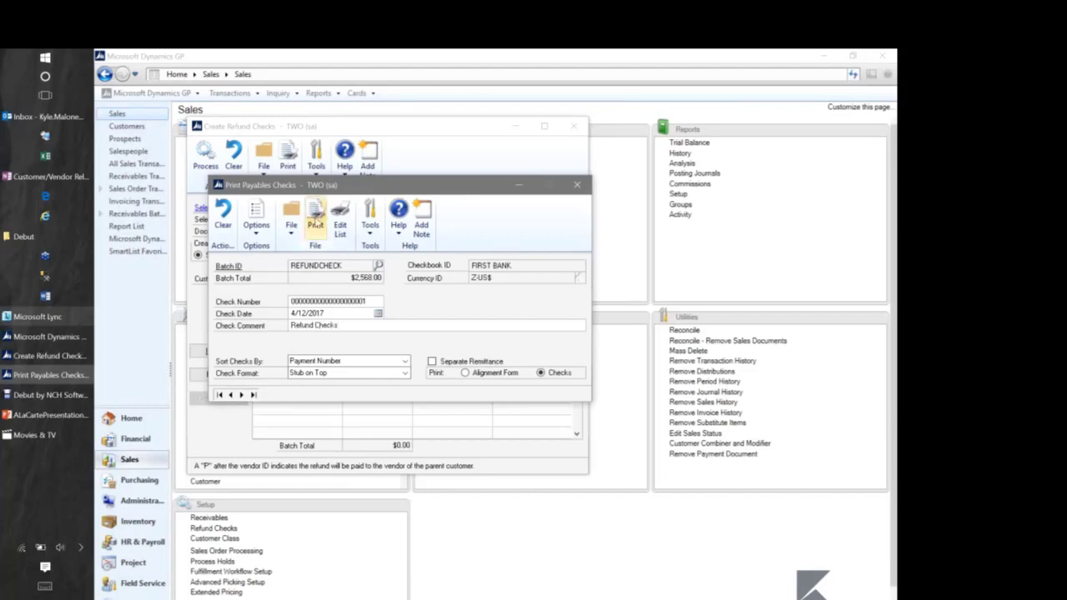
pyautogui.click(316, 219)
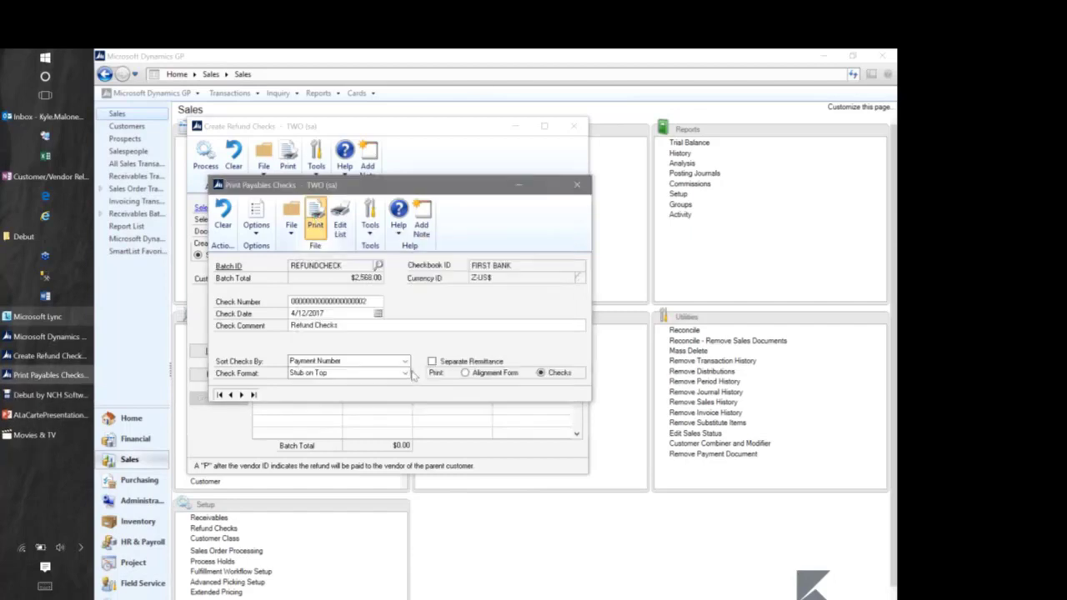
pyautogui.click(387, 358)
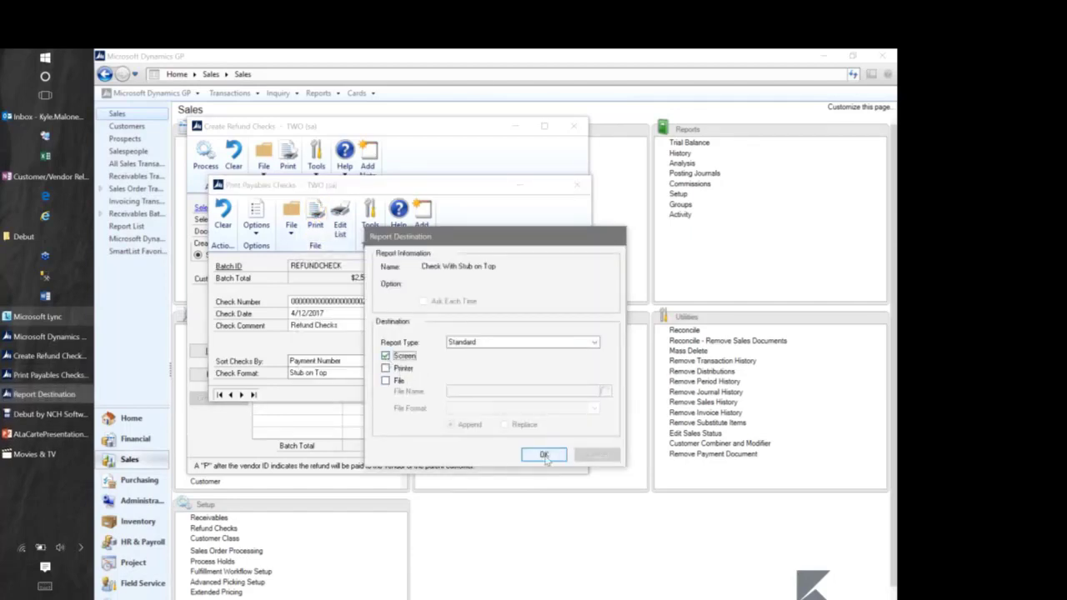
pyautogui.click(544, 456)
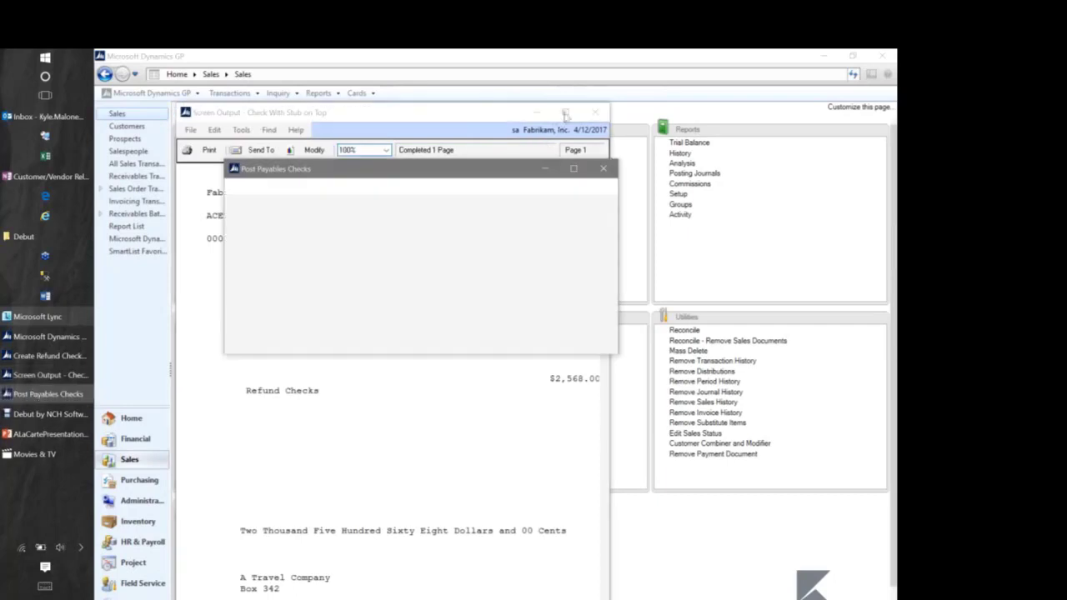
# - Examine the printed refund check and its stub at full window size
pyautogui.click(565, 116)
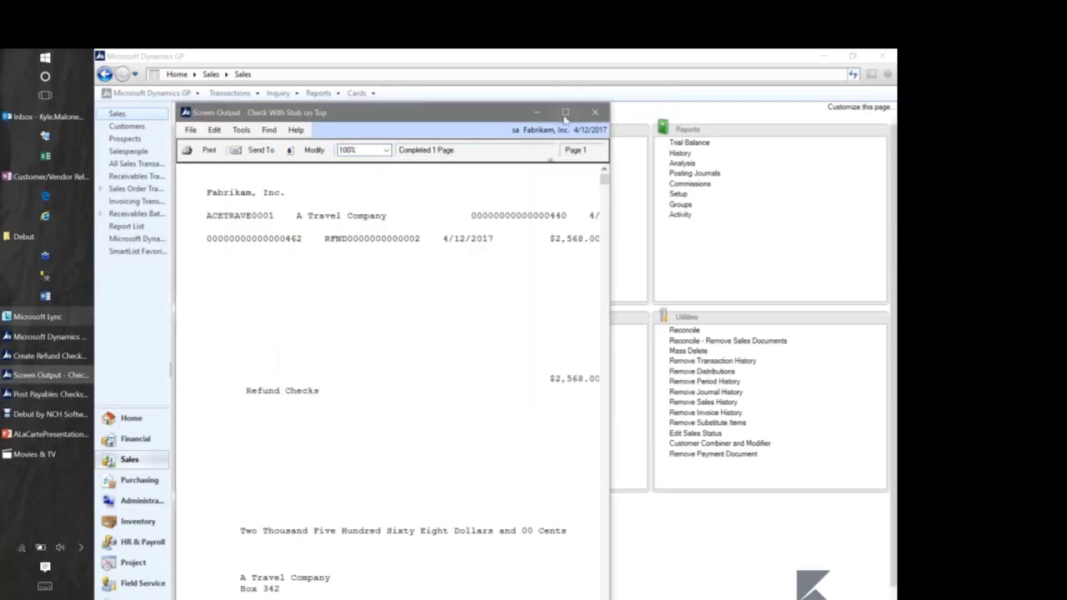
pyautogui.click(565, 113)
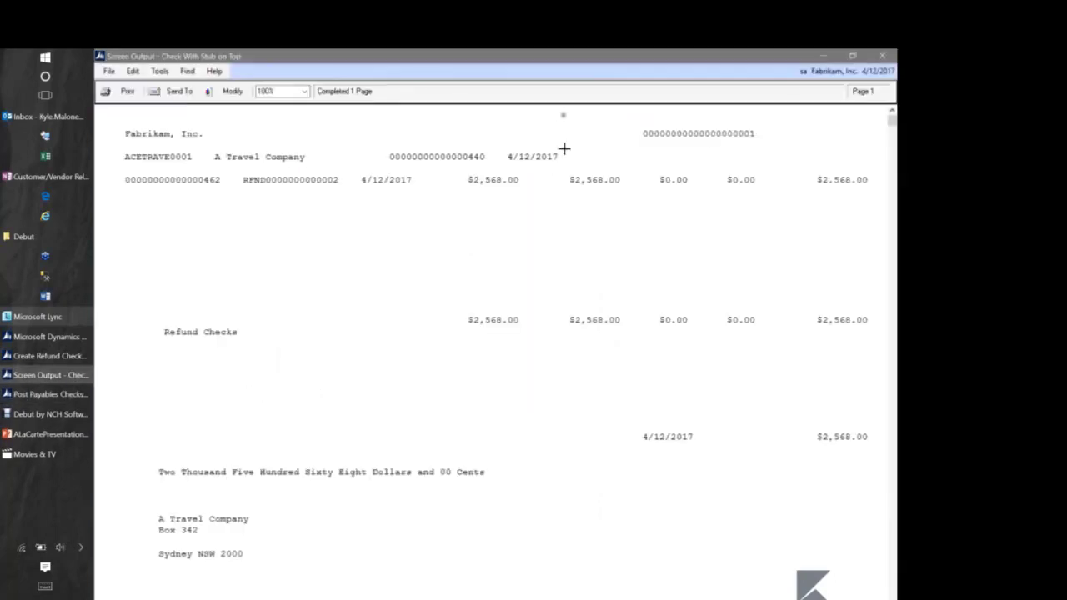
pyautogui.click(305, 92)
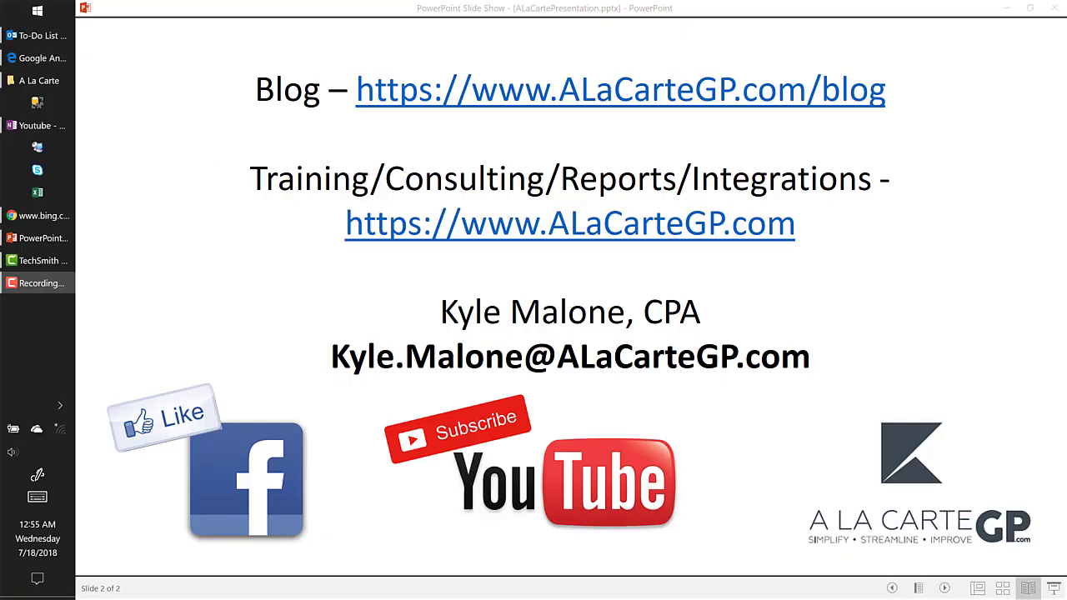